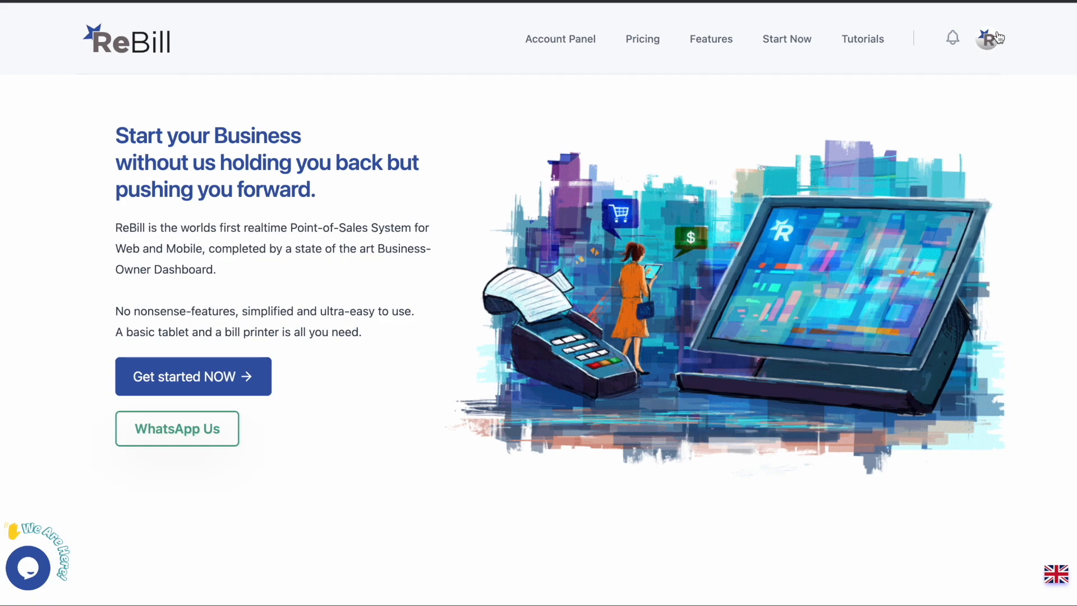
- Launch the POS app from the business account's avatar menu on the ReBill website
{"action": "left_click", "coordinate": [990, 39]}
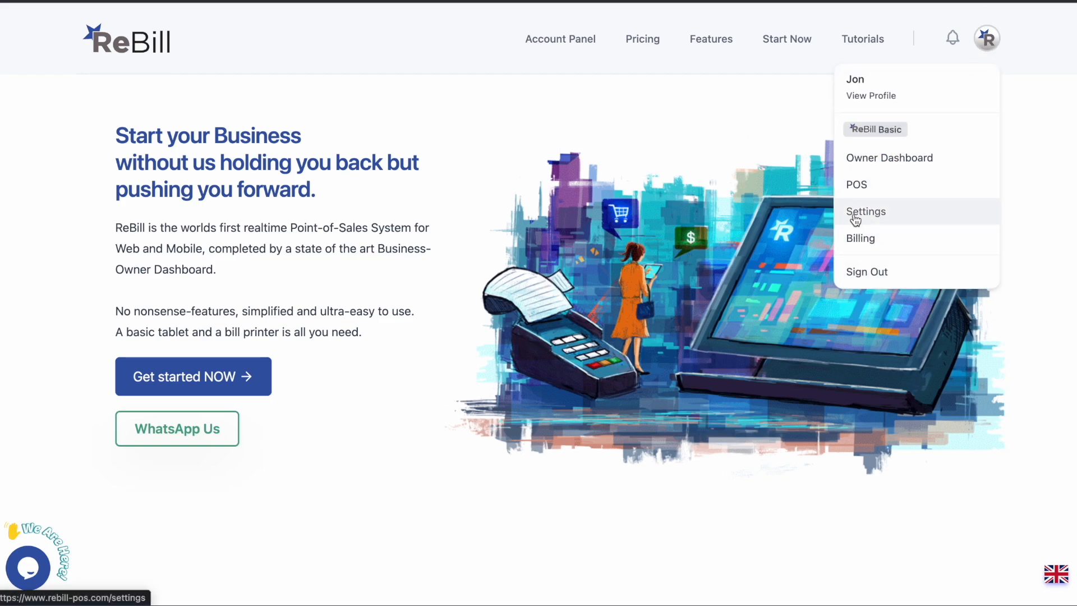
{"action": "left_click", "coordinate": [988, 41]}
{"action": "scroll", "coordinate": [584, 307], "scroll_direction": "down", "scroll_amount": 20}
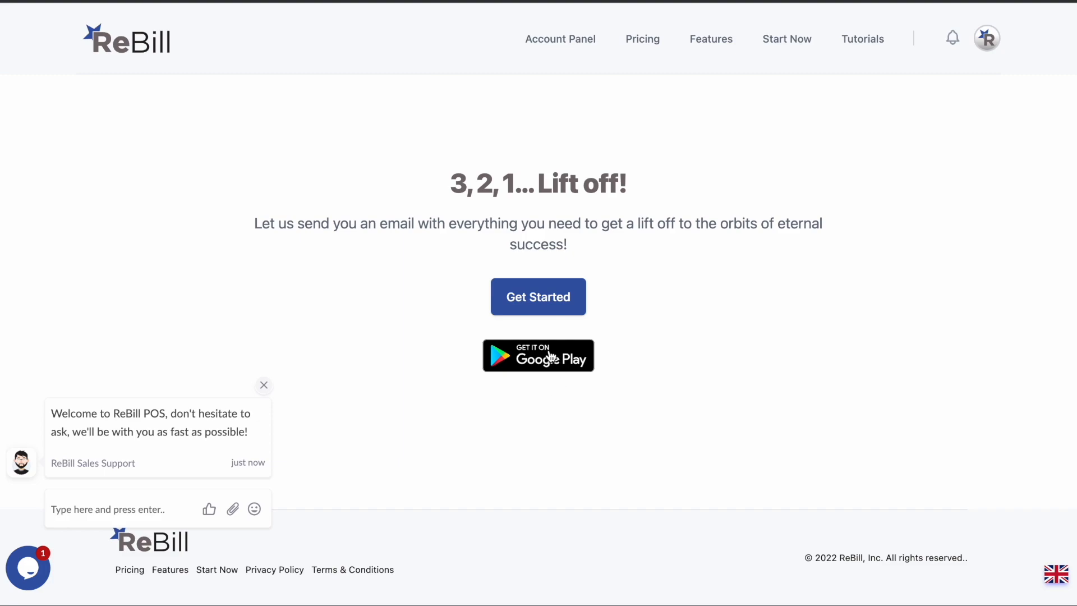
{"action": "left_click", "coordinate": [987, 40]}
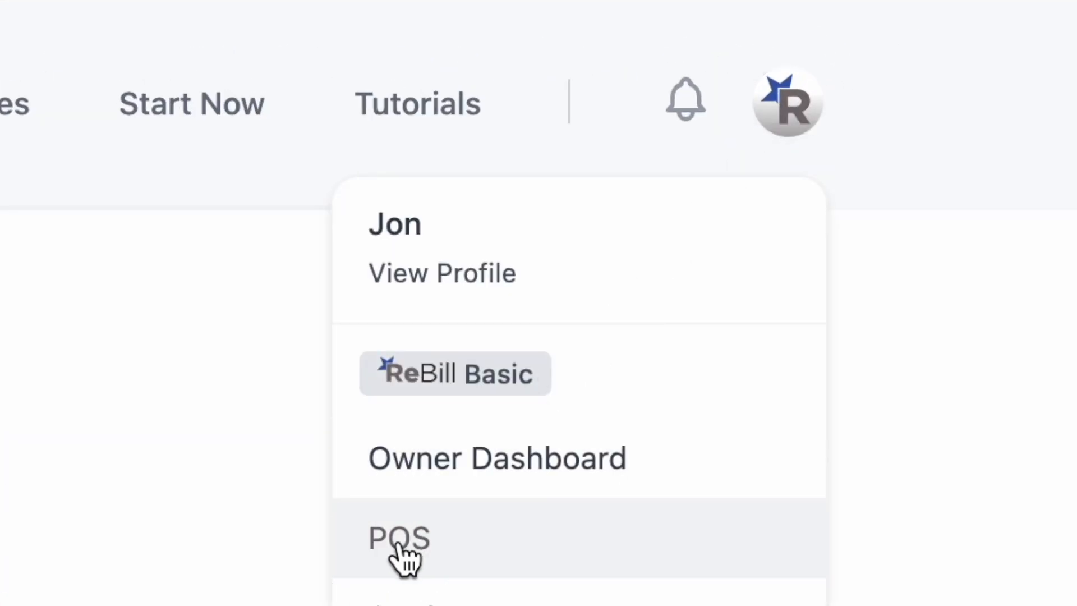
{"action": "left_click", "coordinate": [399, 546]}
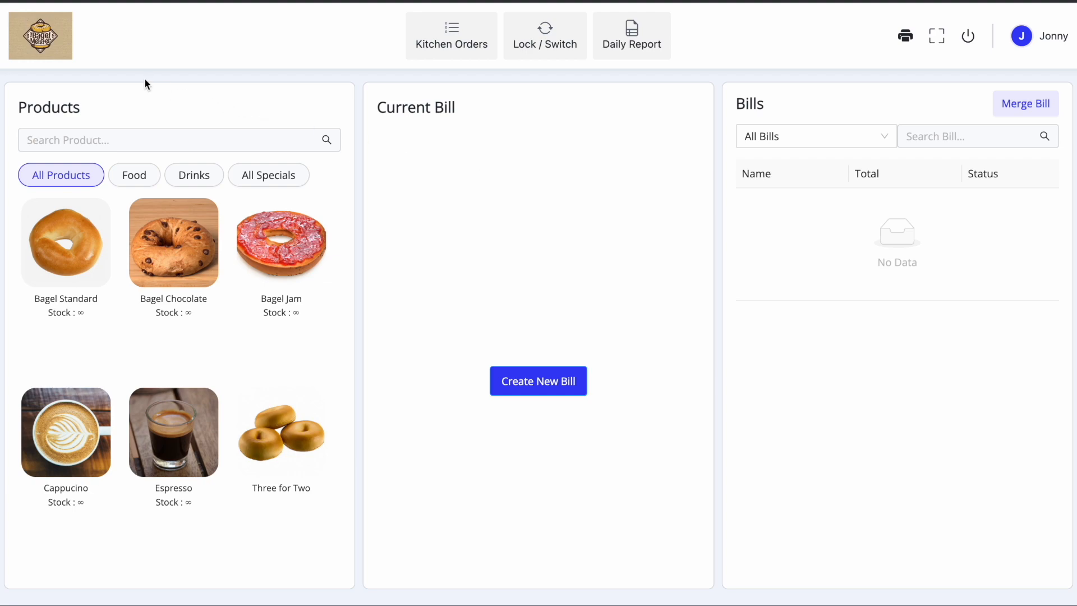
- Create a guest bill with one Bagel Standard and one Cappucino totalling 8.00, and bring up checkout
{"action": "left_click", "coordinate": [540, 381]}
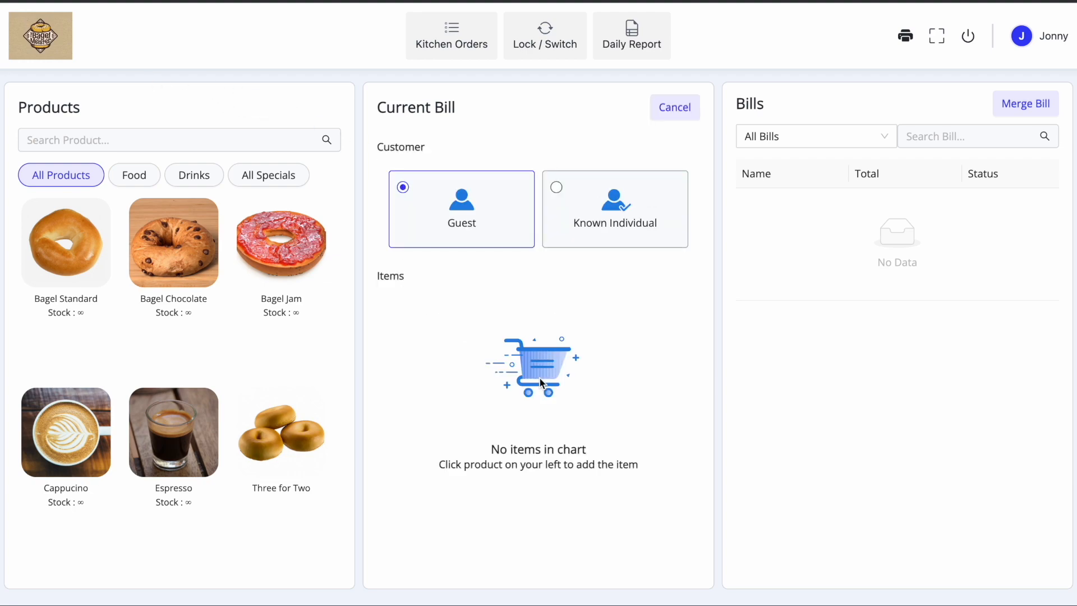
{"action": "left_click", "coordinate": [60, 241]}
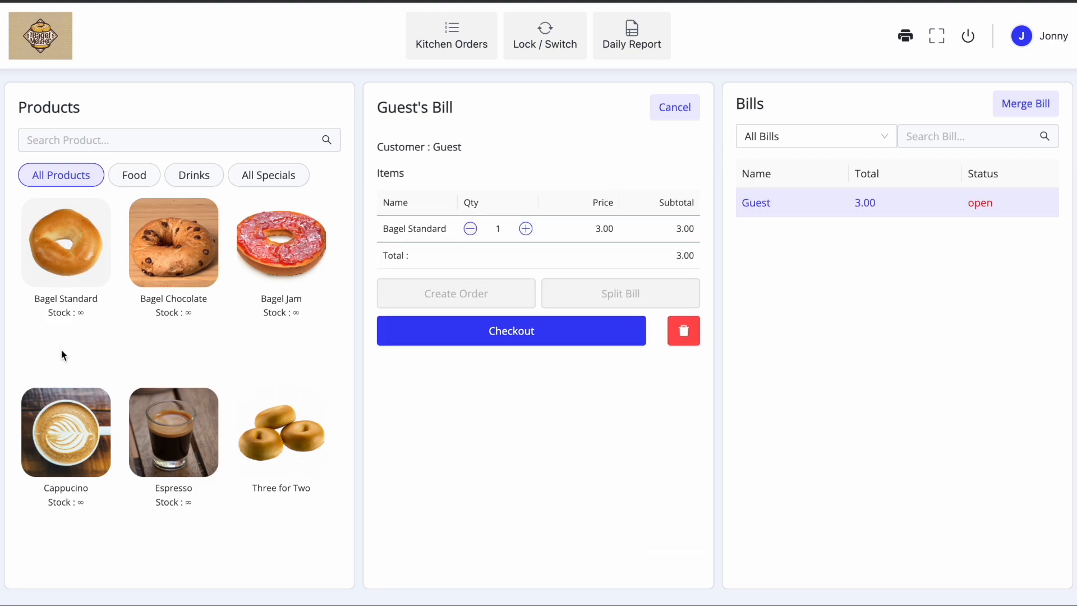
{"action": "left_click", "coordinate": [63, 437]}
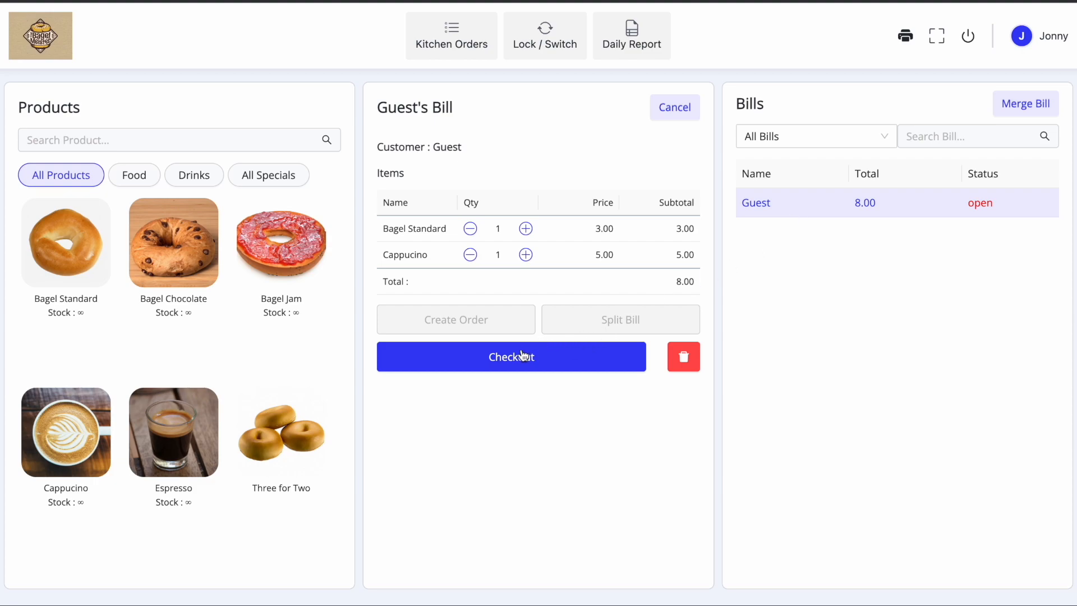
{"action": "left_click", "coordinate": [508, 362]}
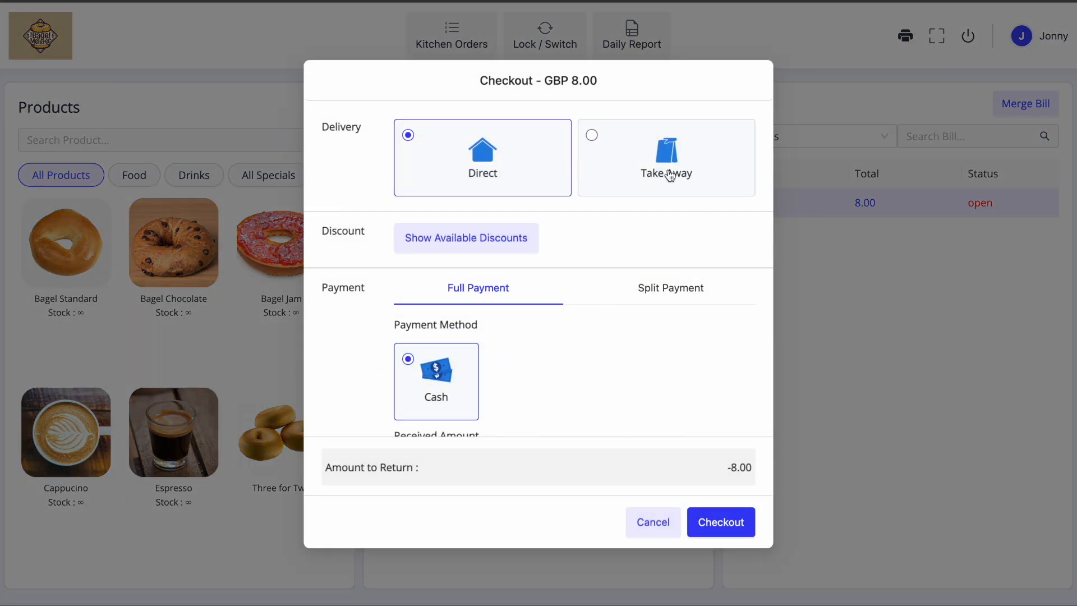
- Apply the 10% Opening Deal discount to the guest bill's checkout
{"action": "left_click", "coordinate": [458, 242]}
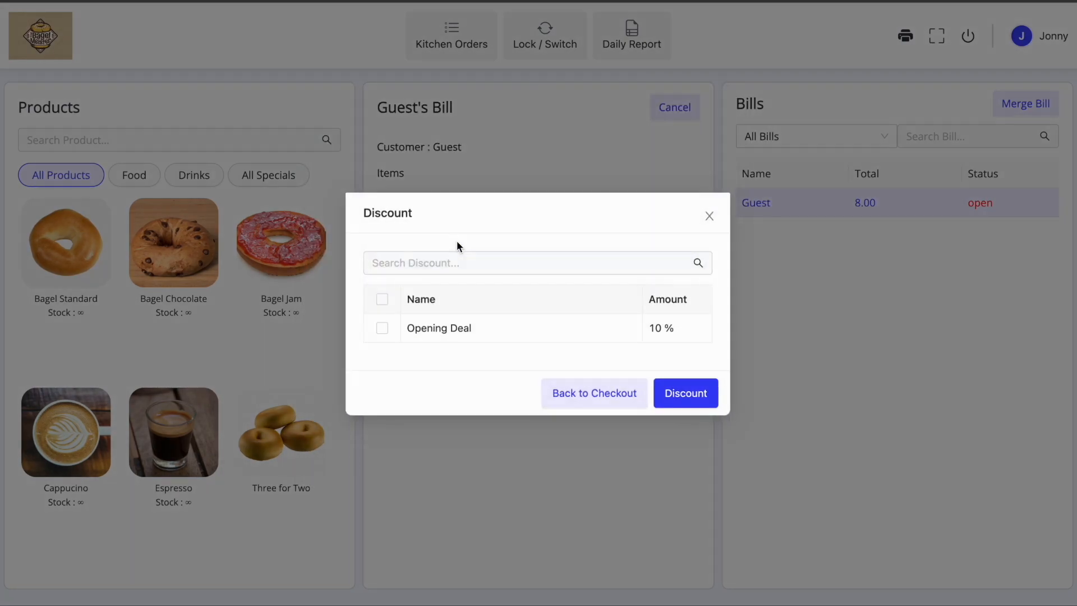
{"action": "left_click", "coordinate": [381, 330]}
{"action": "left_click", "coordinate": [686, 394]}
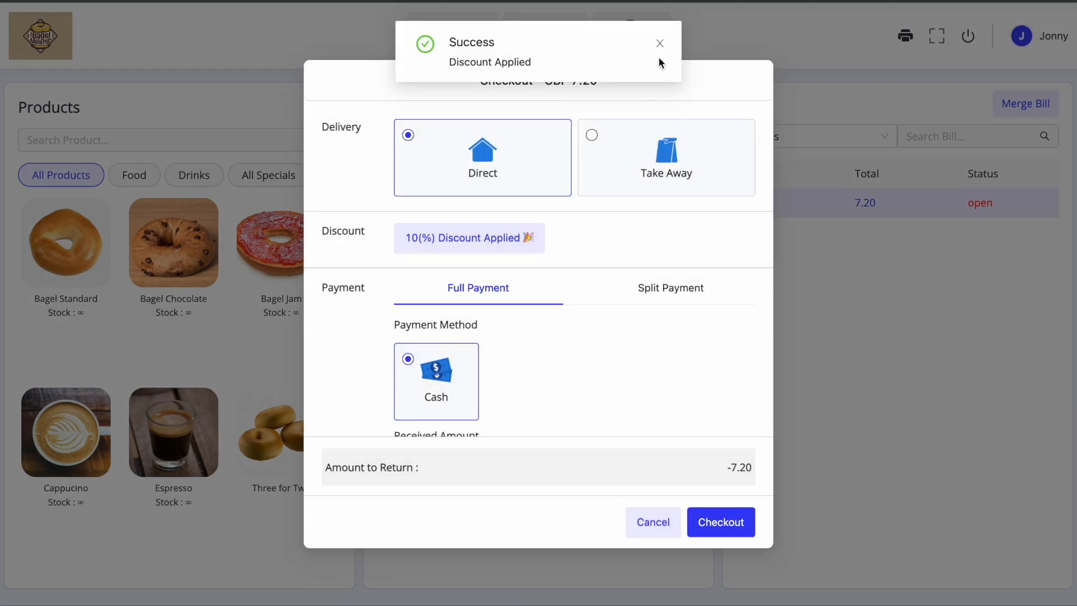
{"action": "left_click", "coordinate": [661, 43]}
- Record the full 7.20 as cash received and complete the checkout, closing the bill
{"action": "scroll", "coordinate": [621, 257], "scroll_direction": "down", "scroll_amount": 1}
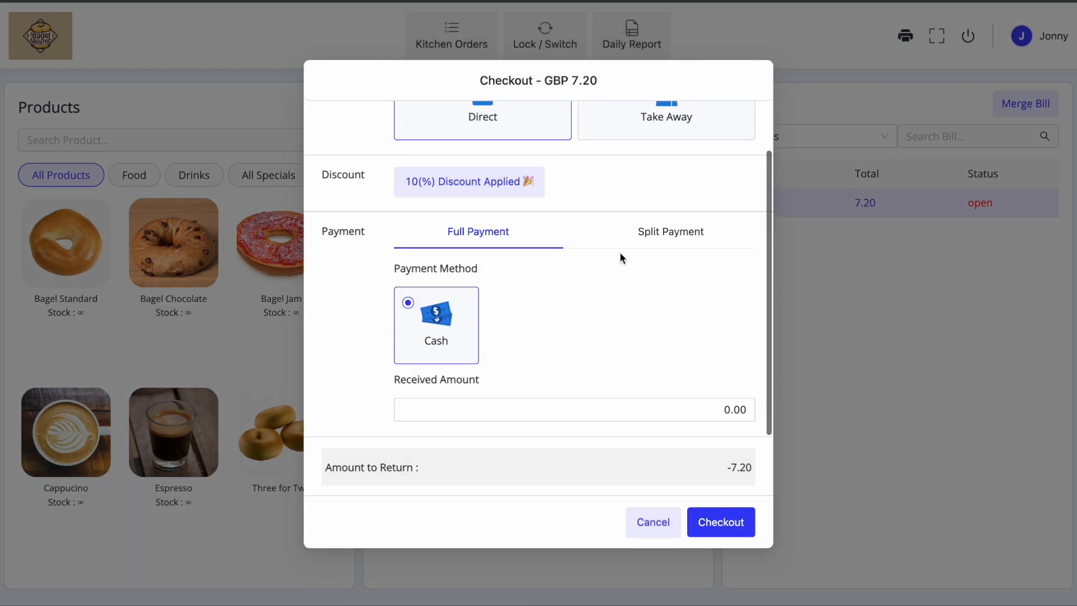
{"action": "left_click", "coordinate": [645, 407]}
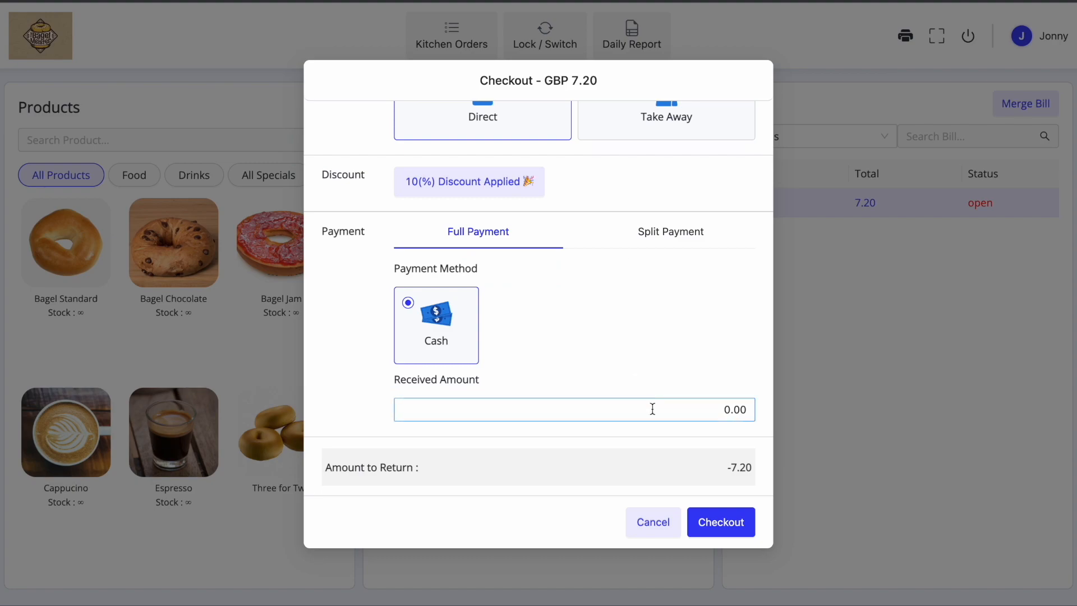
{"action": "left_click", "coordinate": [685, 418]}
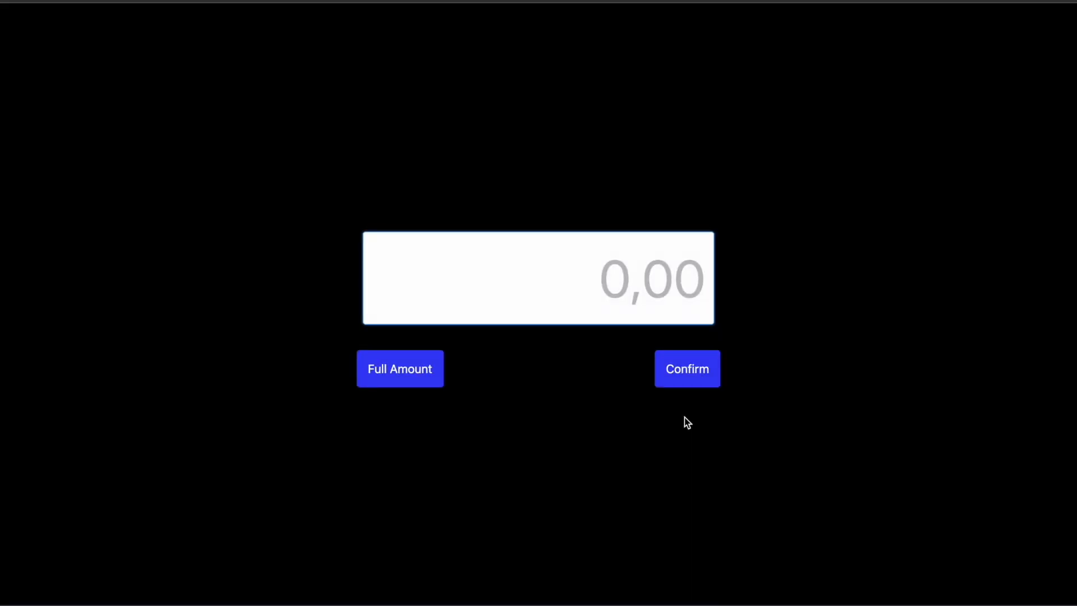
{"action": "left_click", "coordinate": [419, 368]}
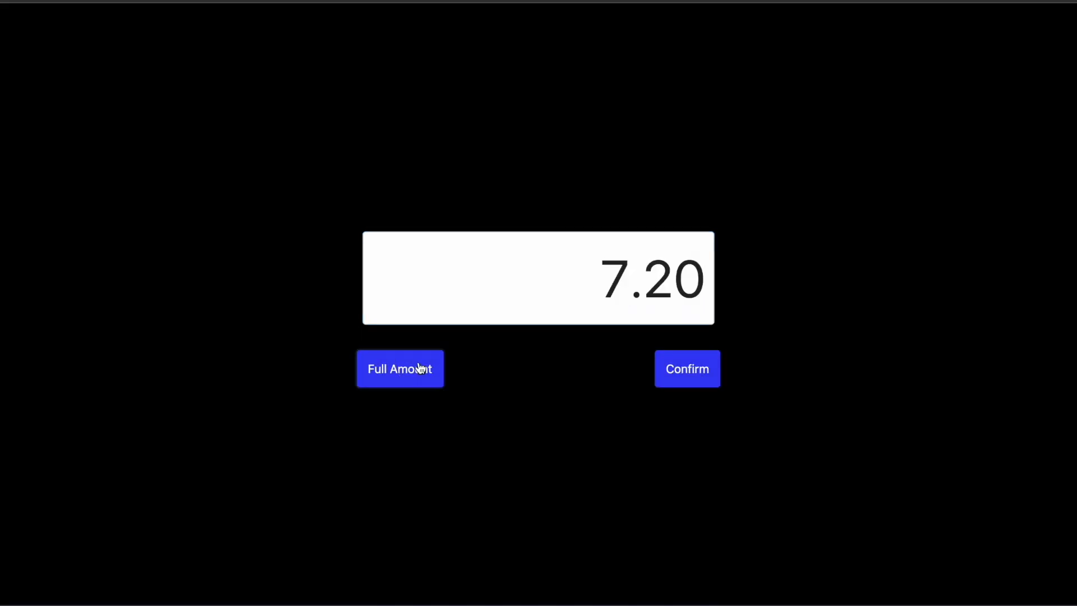
{"action": "left_click", "coordinate": [699, 376]}
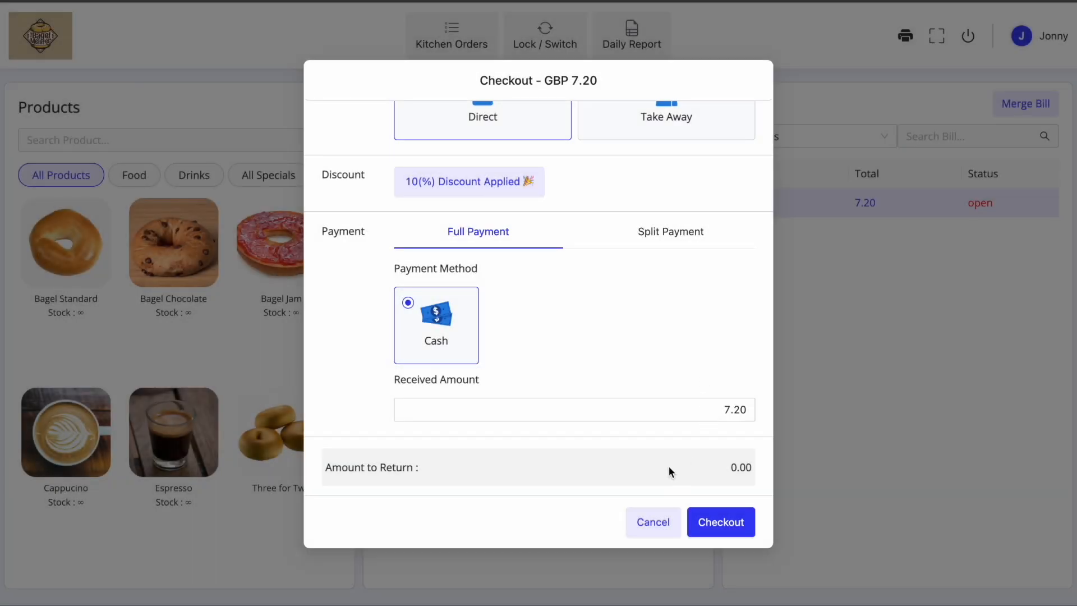
{"action": "left_click", "coordinate": [724, 523]}
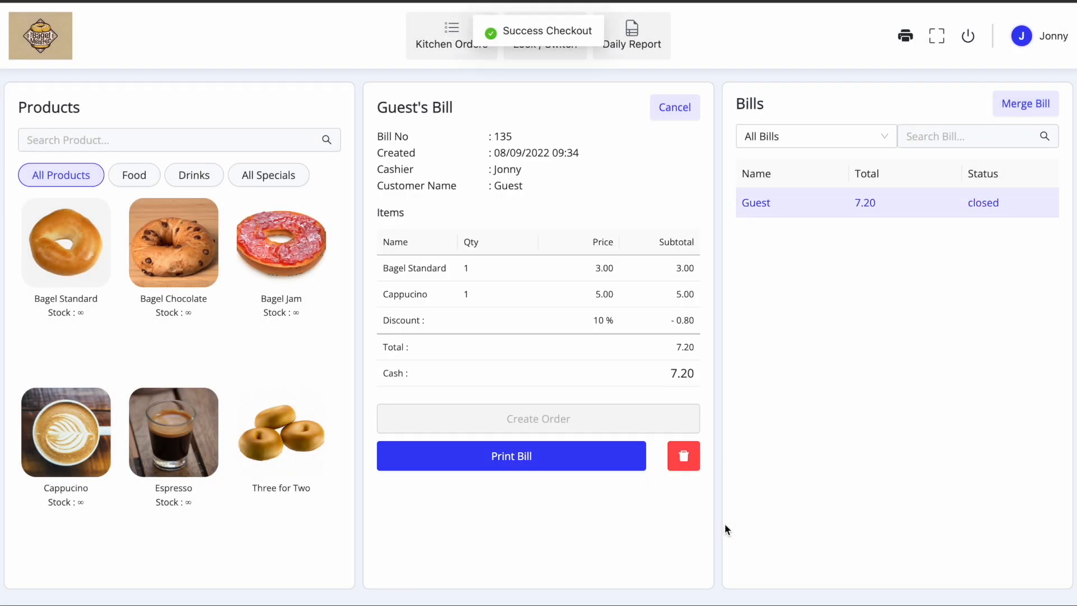
- Print the closed guest bill's receipt, then clear it from the current bill panel
{"action": "left_click", "coordinate": [557, 463]}
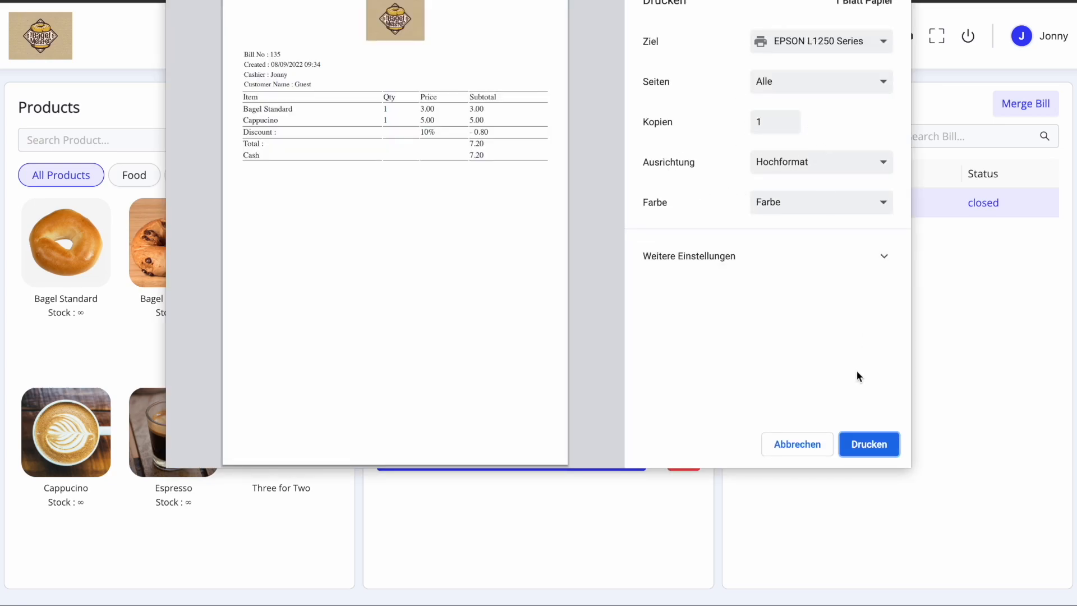
{"action": "left_click", "coordinate": [868, 445]}
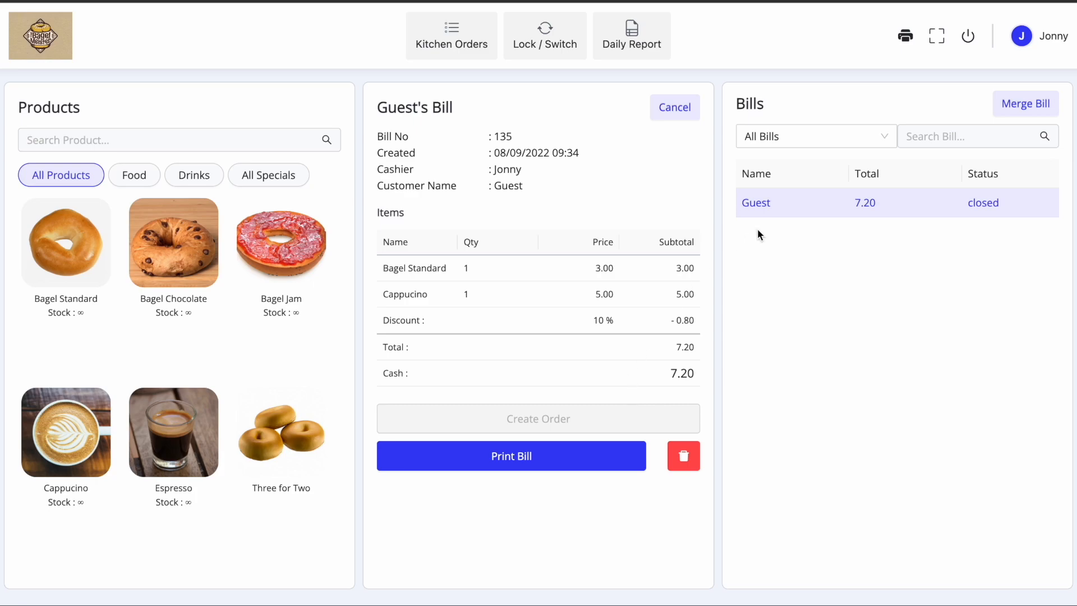
{"action": "left_click", "coordinate": [685, 108]}
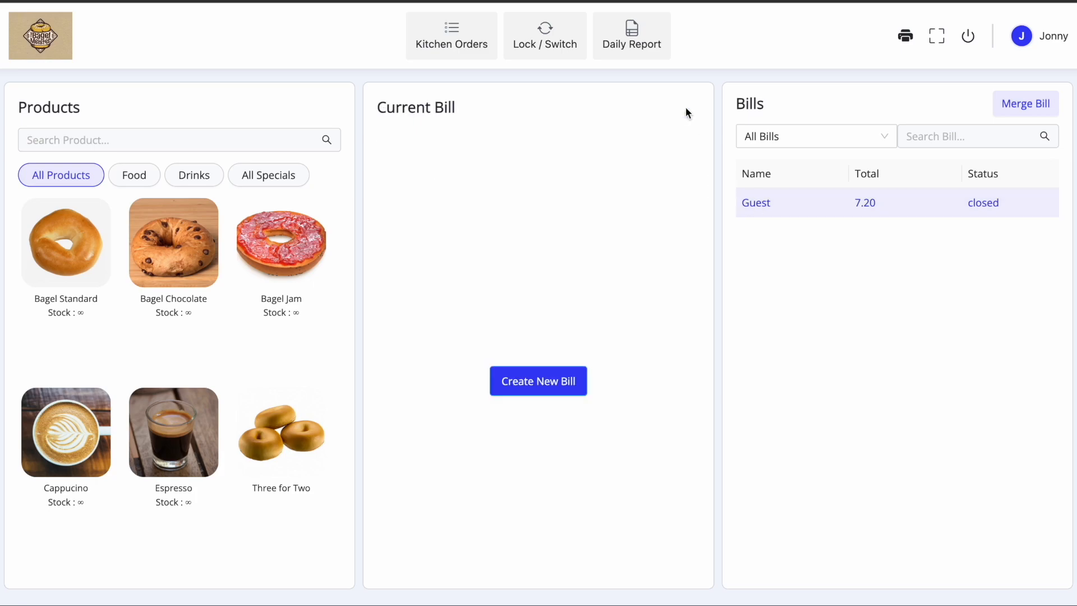
- Start a new customer bill and register a customer with name, social handle and 10-digit phone
{"action": "left_click", "coordinate": [522, 385]}
{"action": "left_click", "coordinate": [596, 231]}
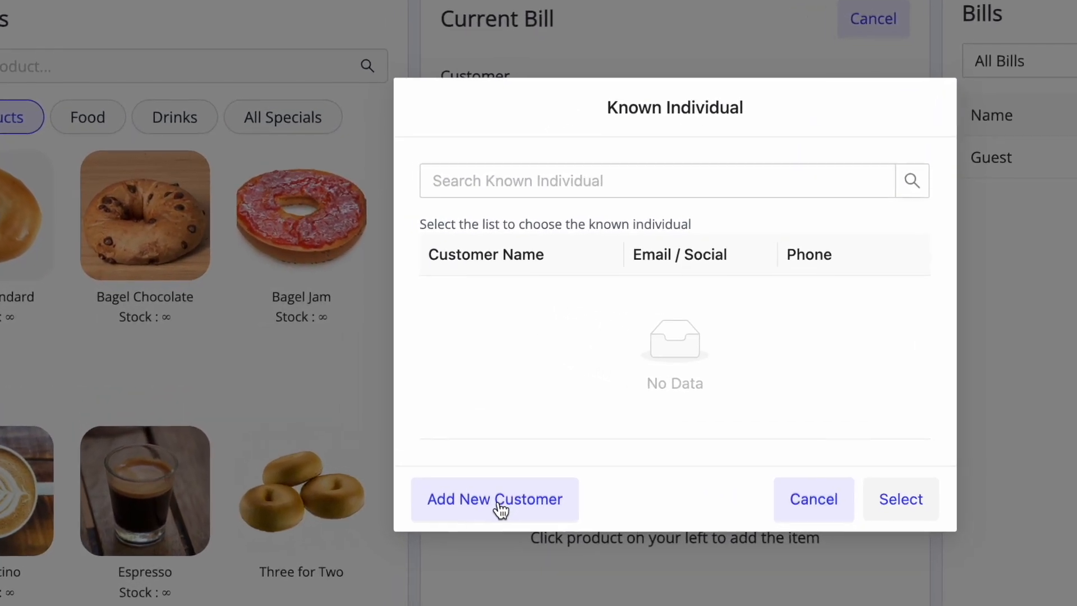
{"action": "left_click", "coordinate": [434, 470]}
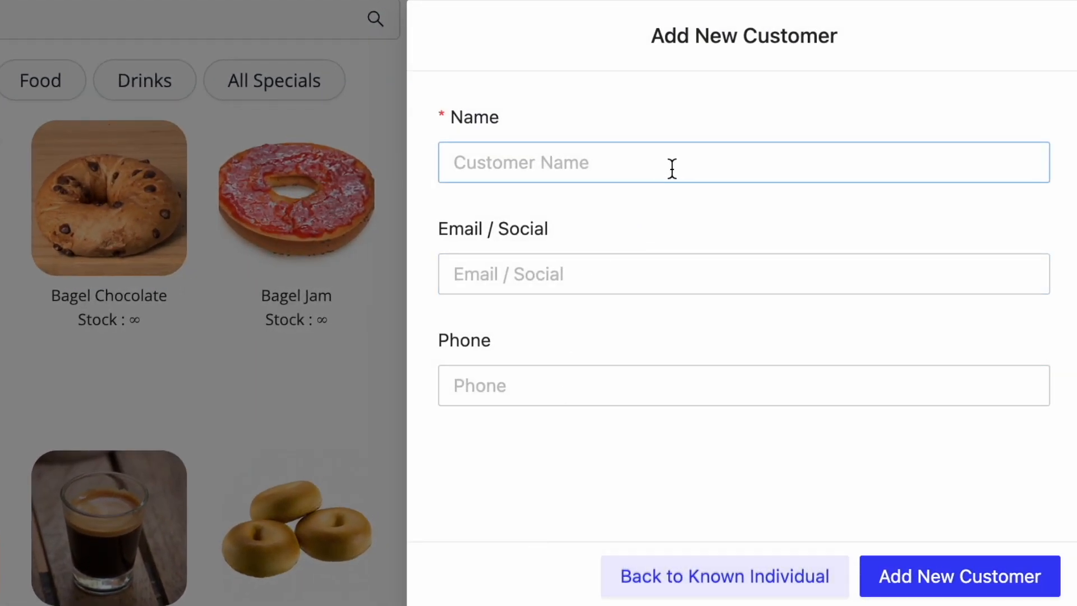
{"action": "left_click", "coordinate": [685, 161]}
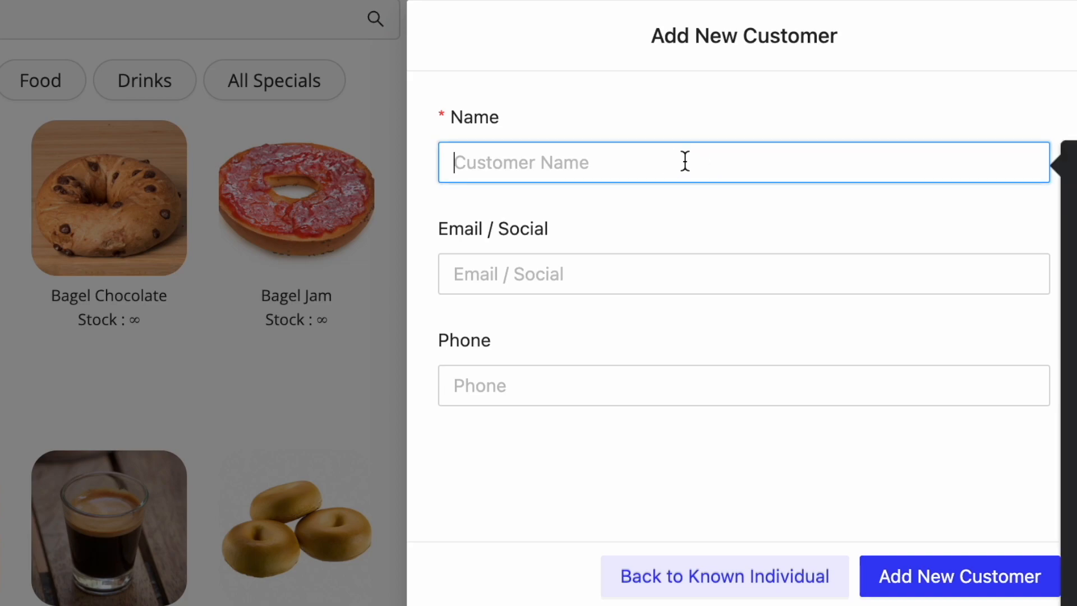
{"action": "type", "text": "Steven"}
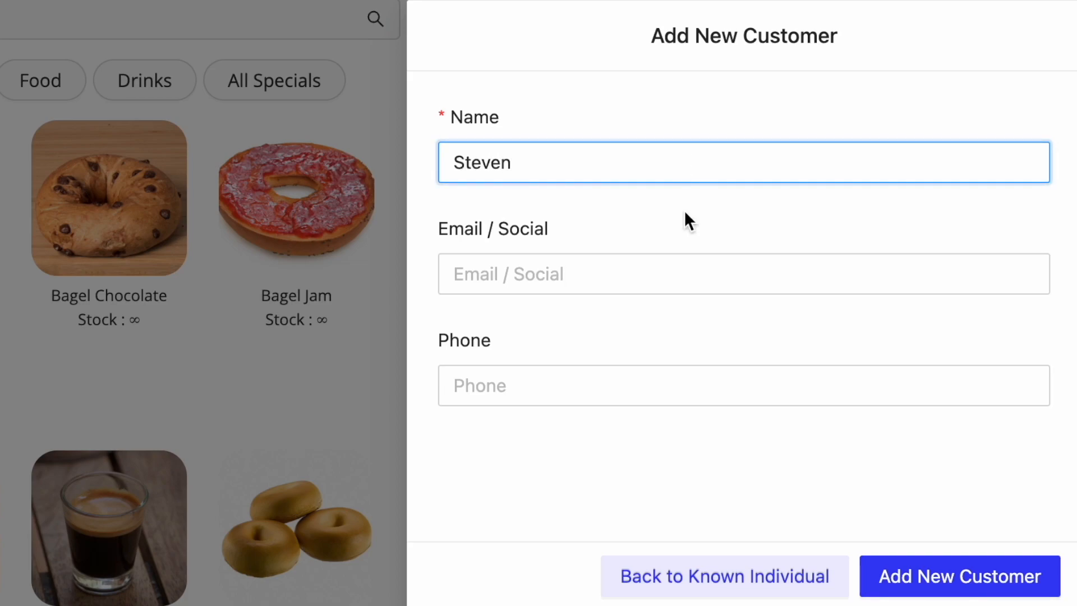
{"action": "left_click", "coordinate": [580, 275]}
{"action": "type", "text": "s"}
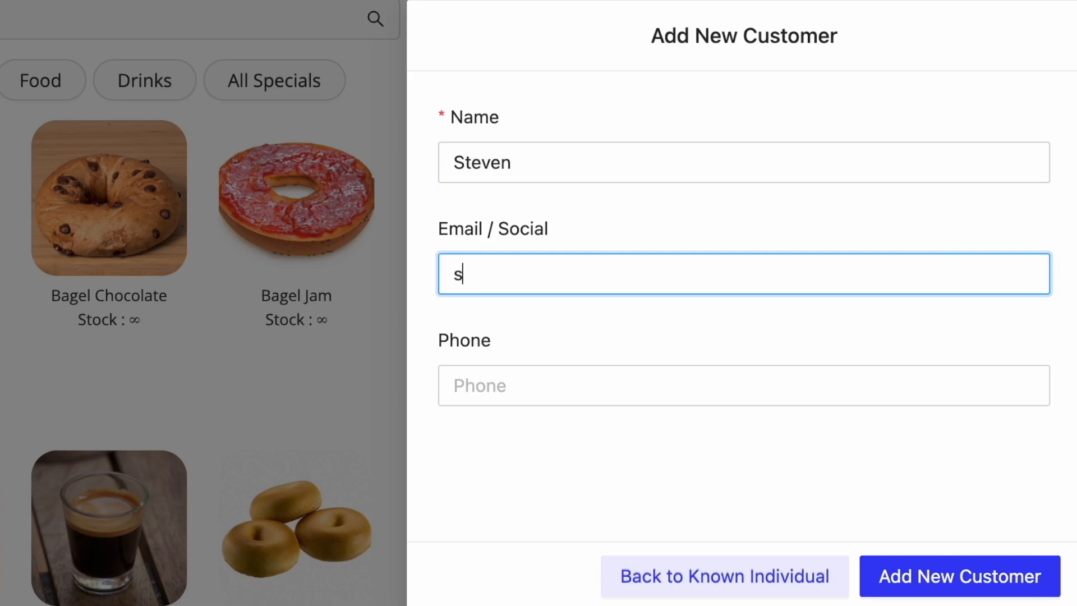
{"action": "type", "text": "teven_ig"}
{"action": "left_click", "coordinate": [606, 373]}
{"action": "type", "text": "012345678"}
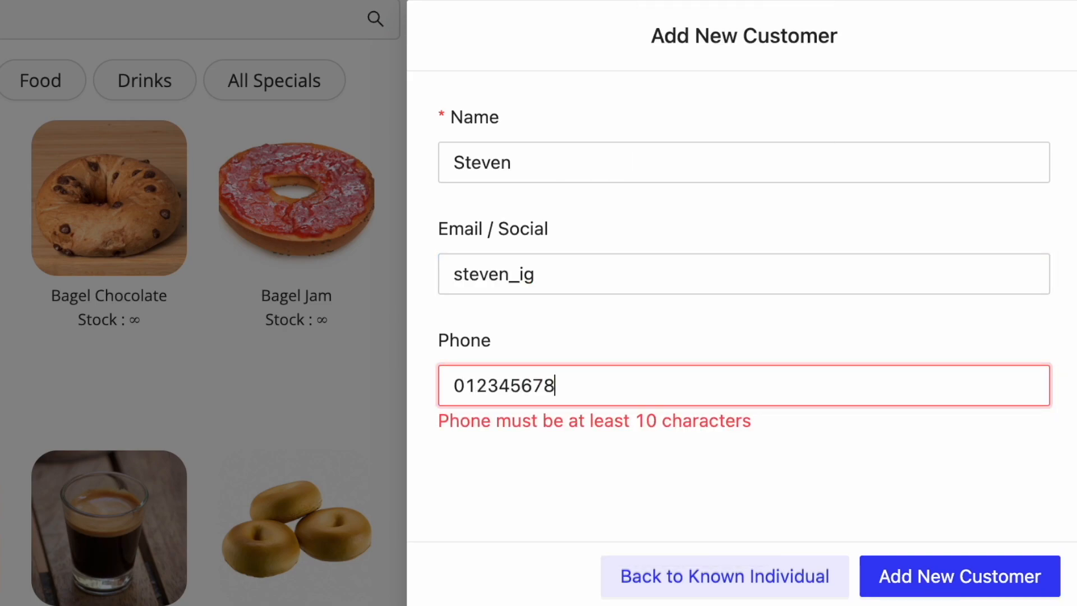
{"action": "type", "text": "9"}
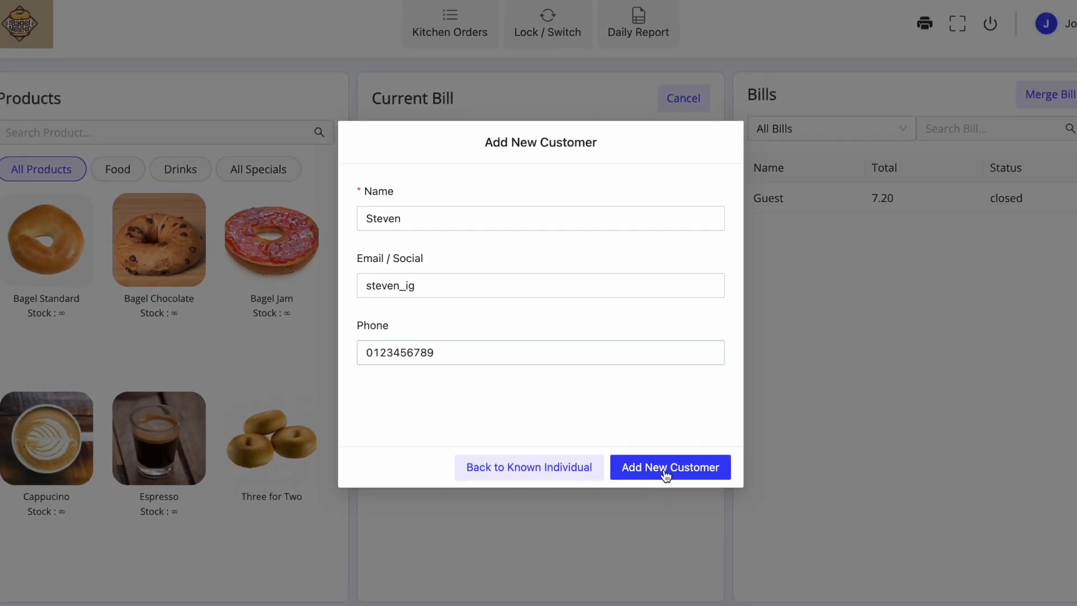
{"action": "left_click", "coordinate": [949, 585]}
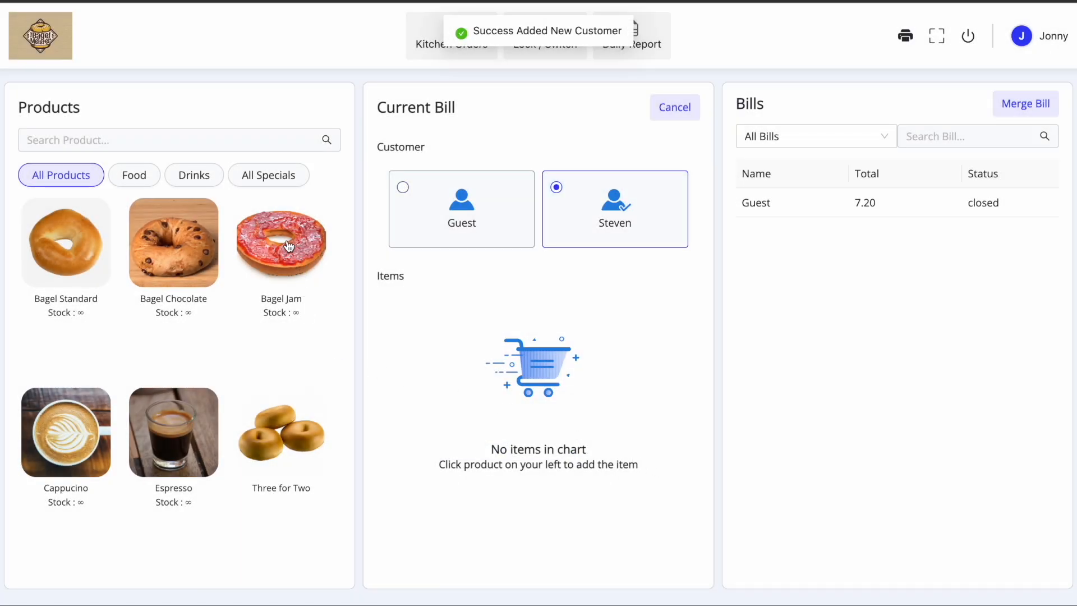
- Add one Three for Two and two Espressos for an 18.00 total, then bring up checkout
{"action": "left_click", "coordinate": [288, 452]}
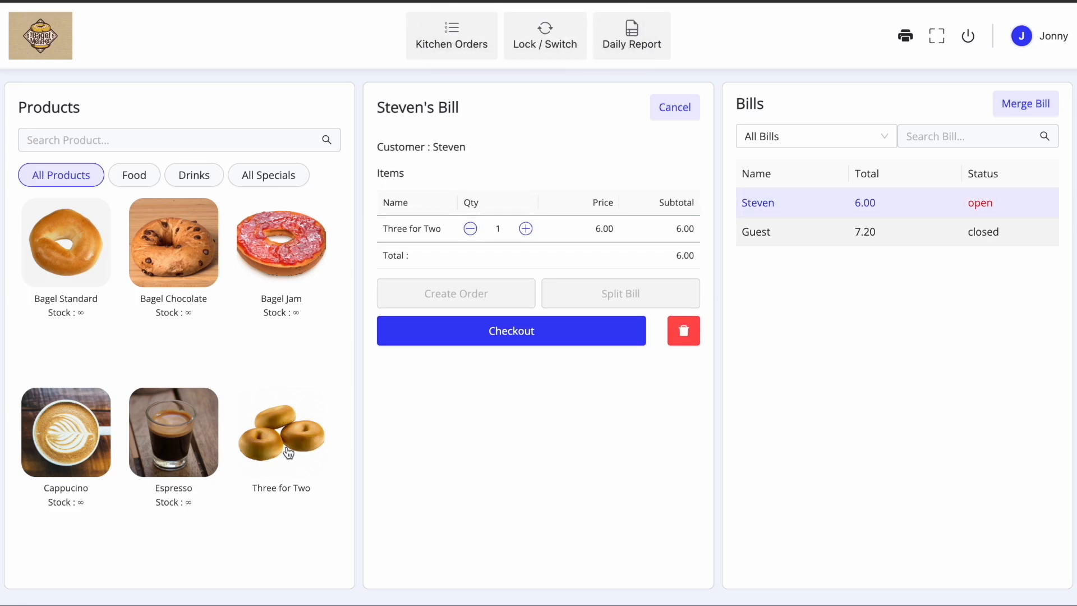
{"action": "left_click", "coordinate": [187, 432]}
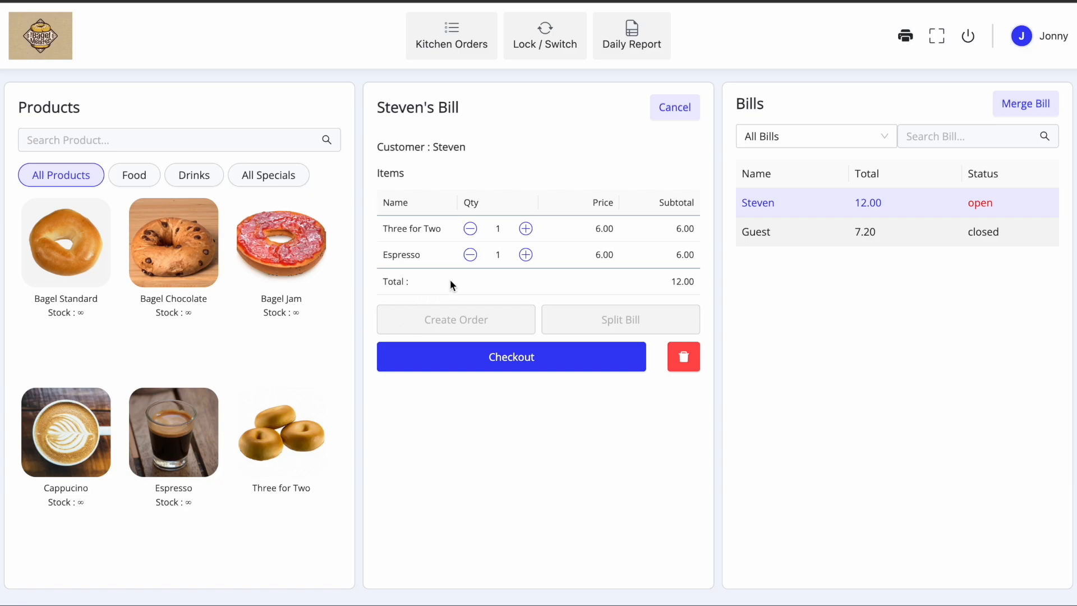
{"action": "left_click", "coordinate": [525, 255]}
{"action": "left_click", "coordinate": [520, 362]}
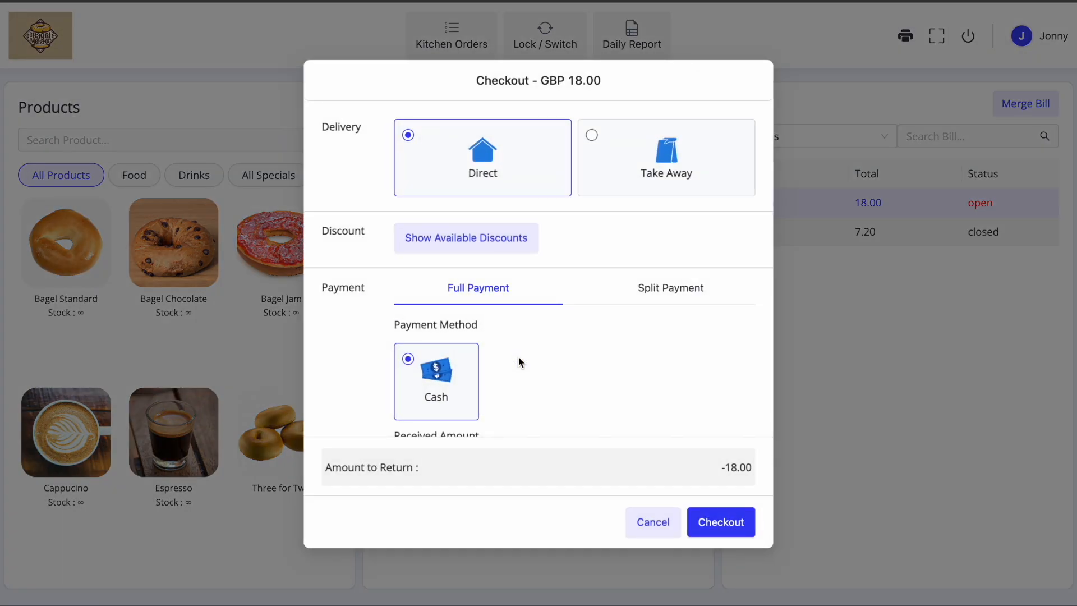
- Pay the 18.00 bill as Take Away with full cash, close it, and clear the panel
{"action": "scroll", "coordinate": [628, 368], "scroll_direction": "down", "scroll_amount": 2}
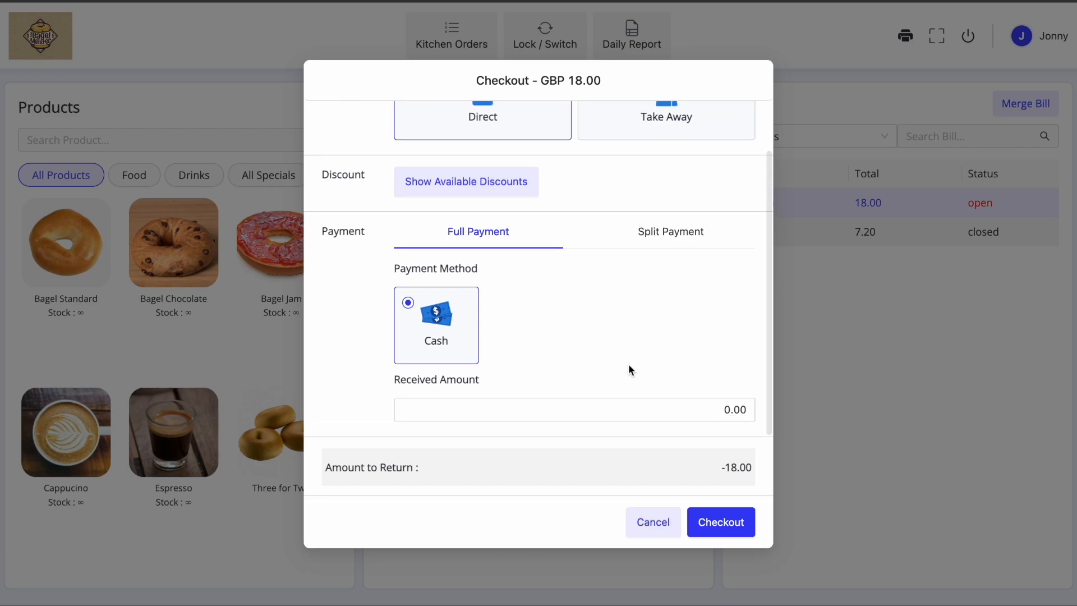
{"action": "scroll", "coordinate": [653, 413], "scroll_direction": "up", "scroll_amount": 2}
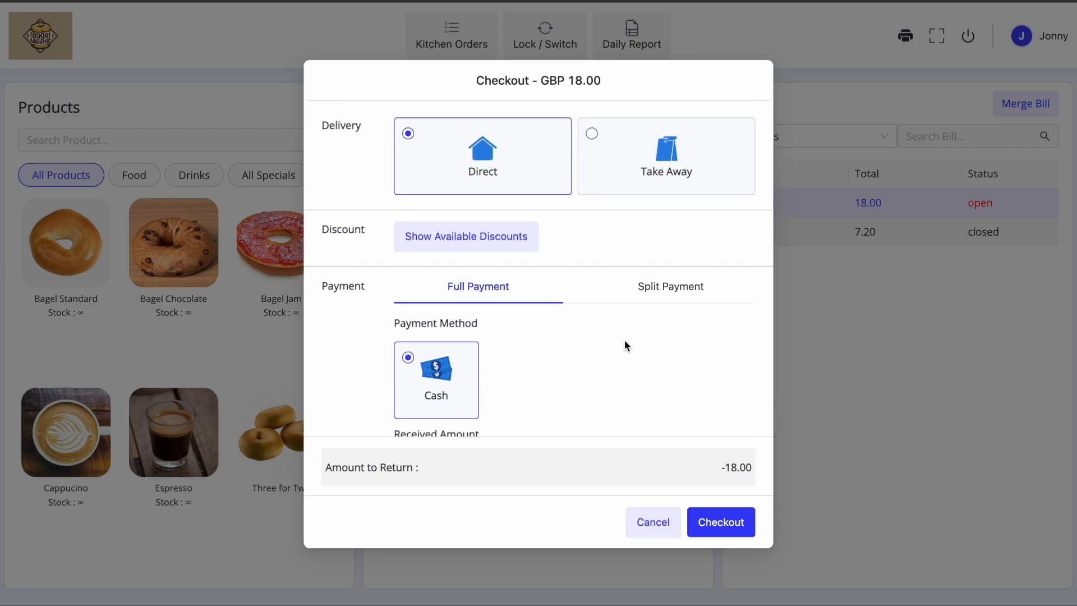
{"action": "left_click", "coordinate": [675, 187]}
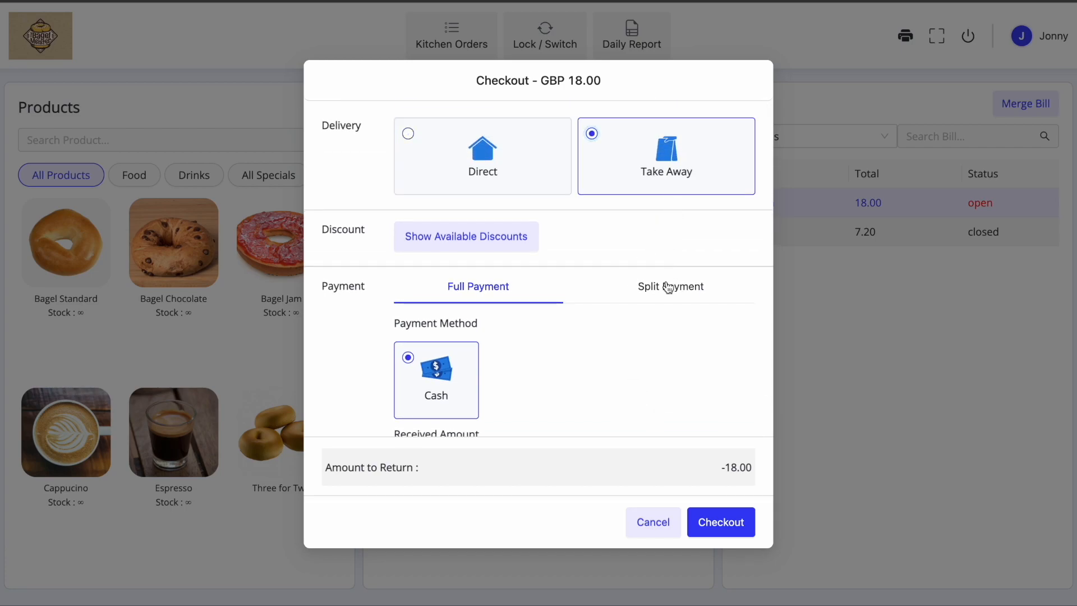
{"action": "left_click", "coordinate": [729, 530]}
{"action": "left_click", "coordinate": [401, 371]}
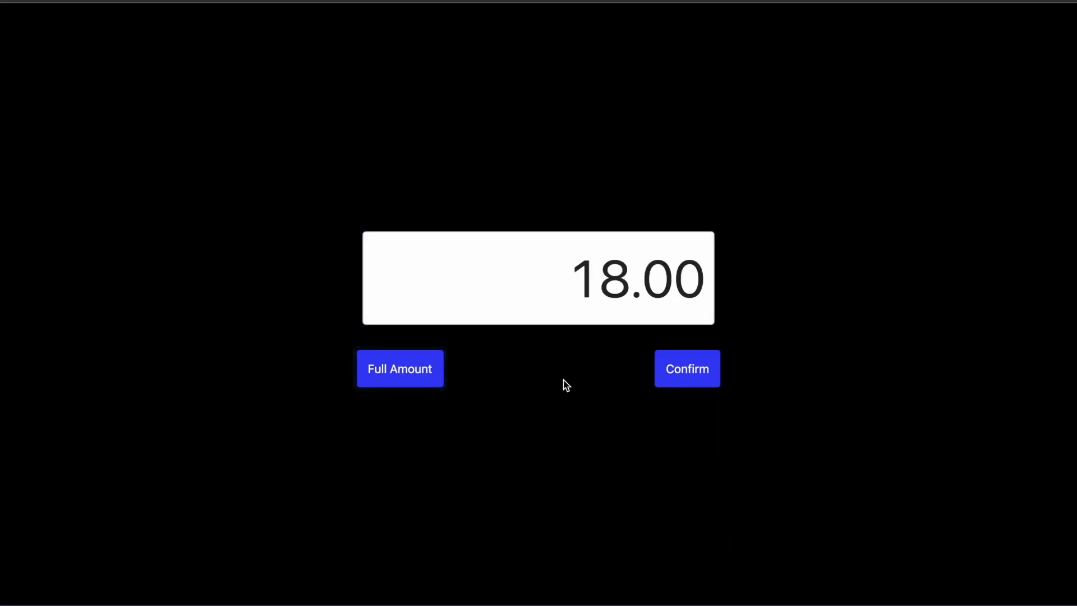
{"action": "left_click", "coordinate": [676, 376]}
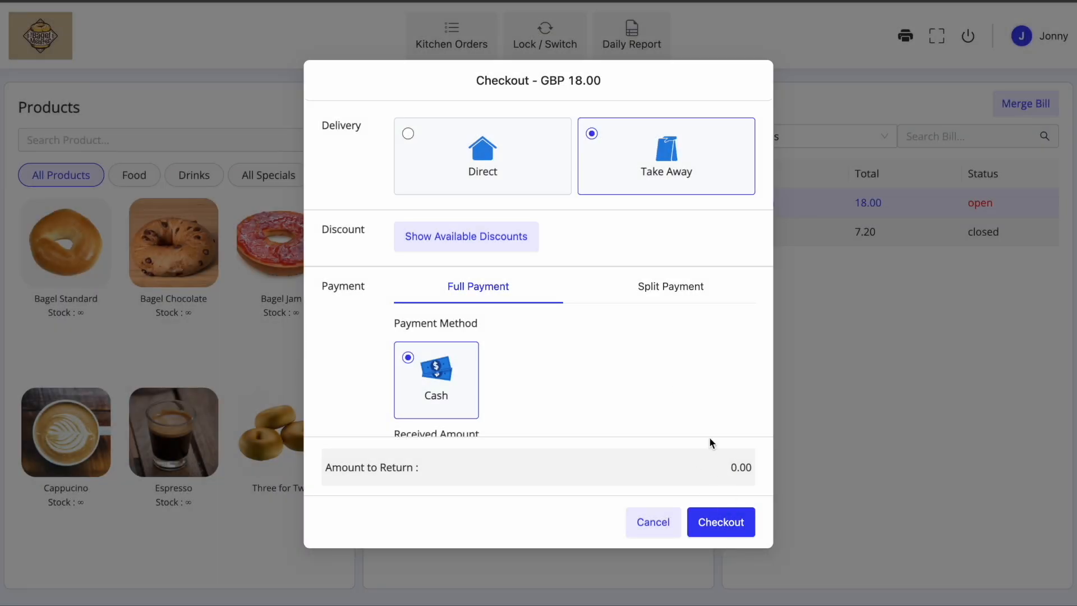
{"action": "left_click", "coordinate": [722, 523]}
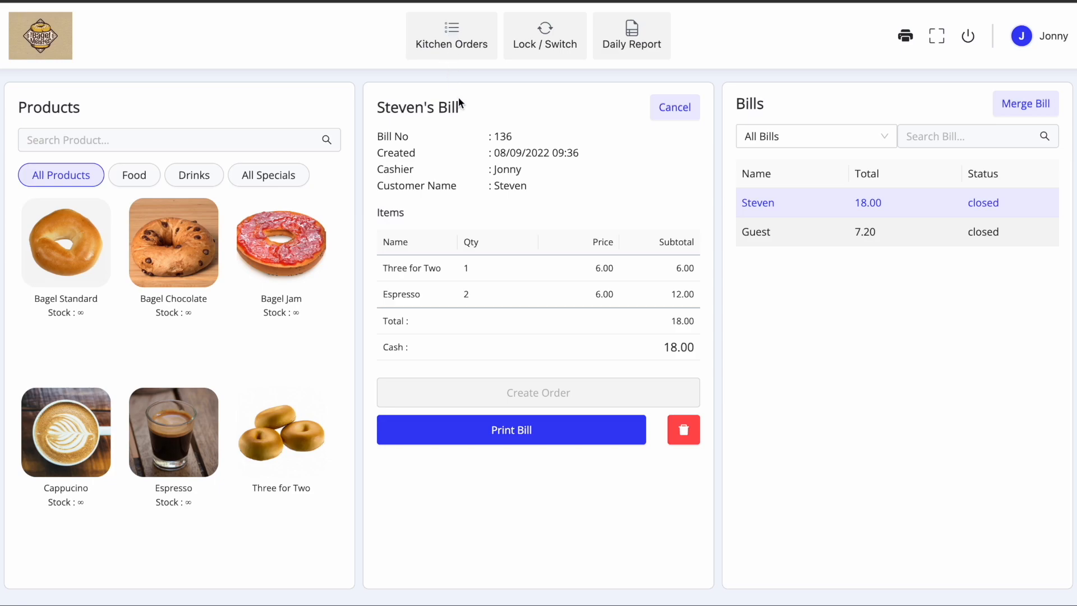
{"action": "left_click", "coordinate": [673, 107]}
- Start a fresh guest bill with two Bagel Jams, an Espresso and a Bagel Chocolate (17.50)
{"action": "left_click", "coordinate": [542, 377]}
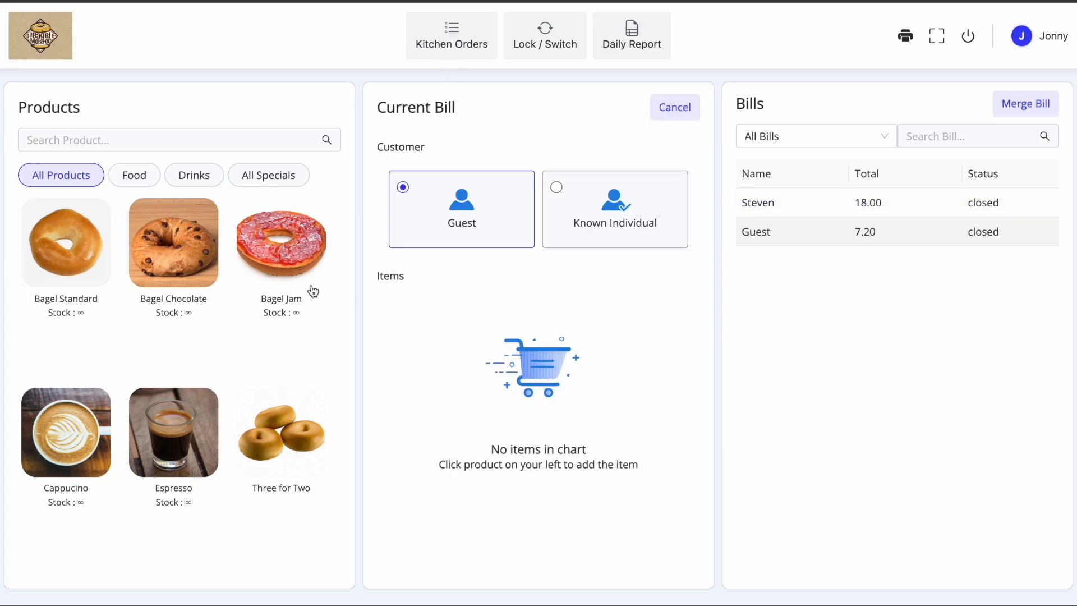
{"action": "left_click", "coordinate": [290, 251]}
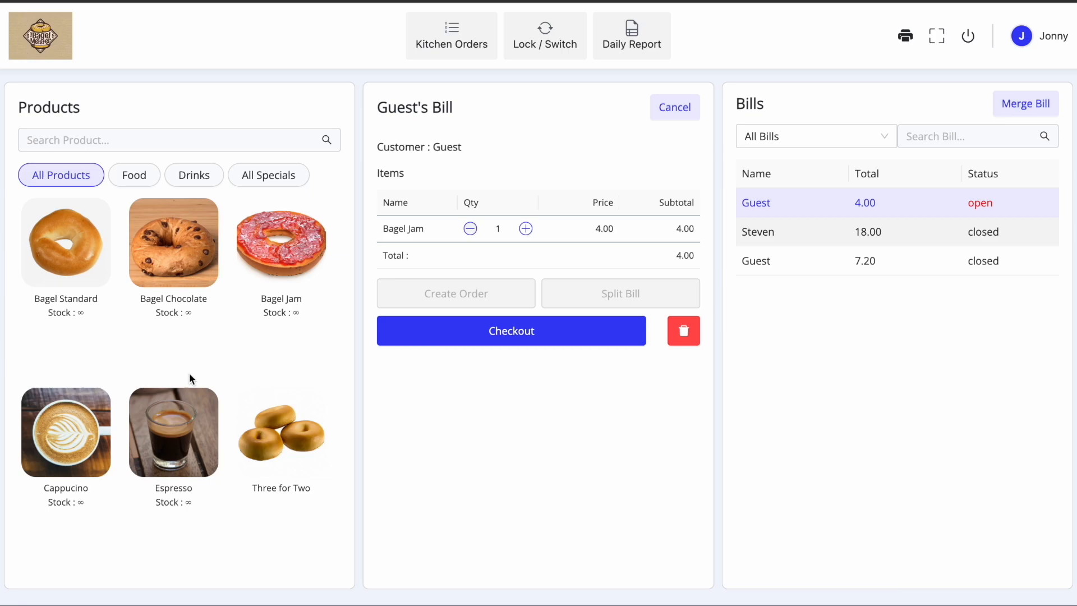
{"action": "left_click", "coordinate": [180, 440]}
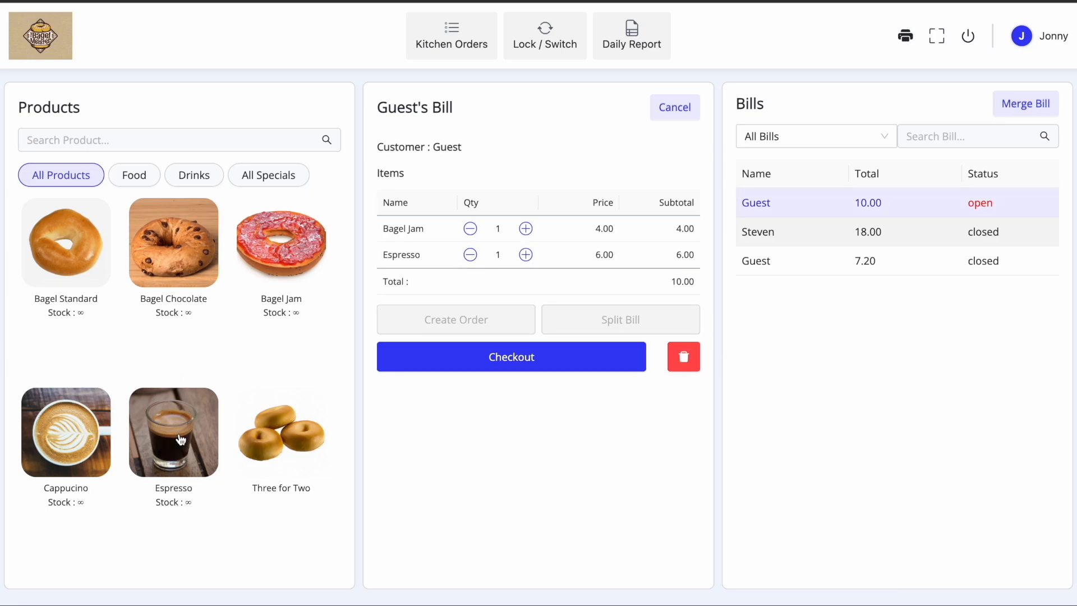
{"action": "left_click", "coordinate": [193, 254]}
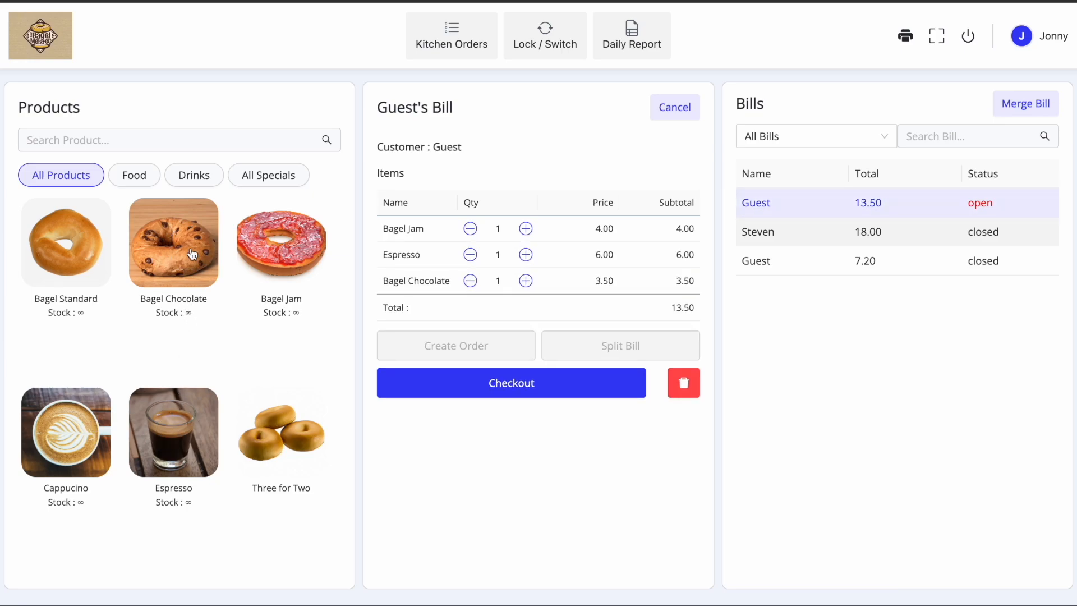
{"action": "left_click", "coordinate": [526, 229]}
- Create a kitchen order for the two Bagel Jams
{"action": "left_click", "coordinate": [412, 230]}
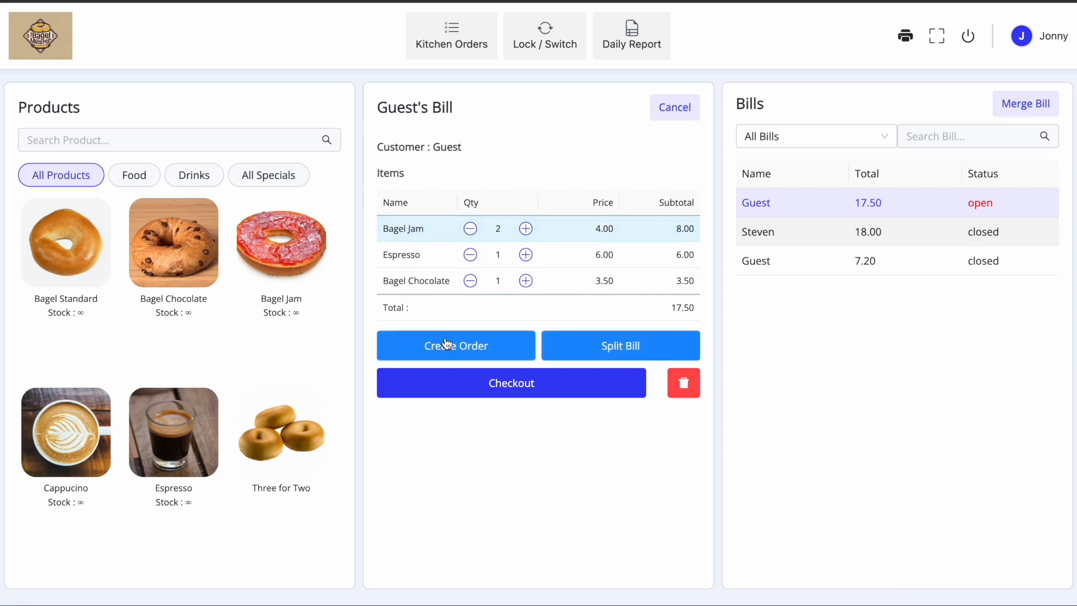
{"action": "left_click", "coordinate": [459, 353]}
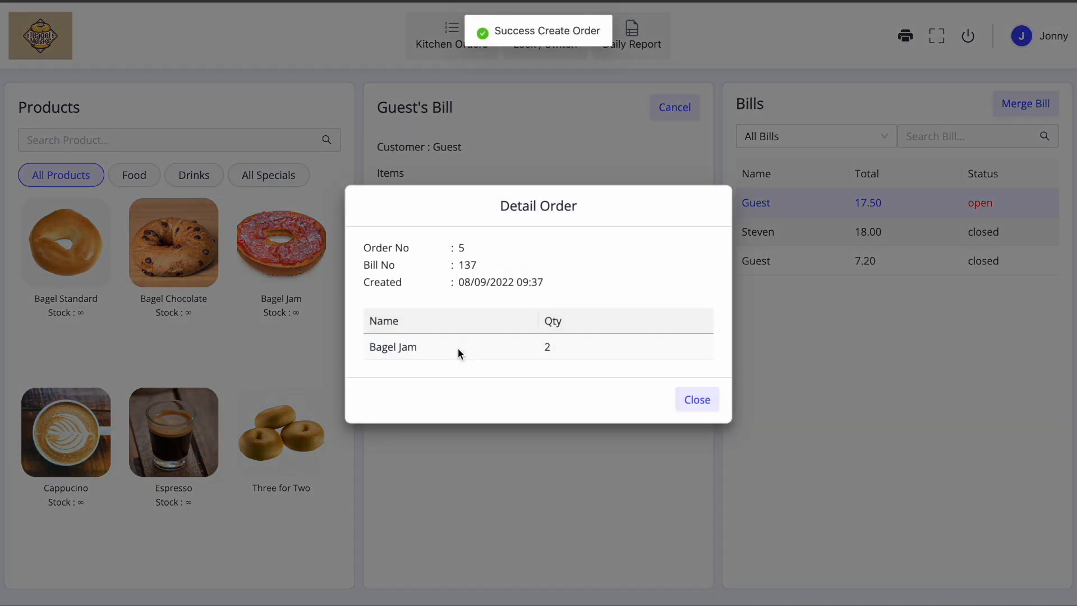
{"action": "left_click", "coordinate": [696, 399]}
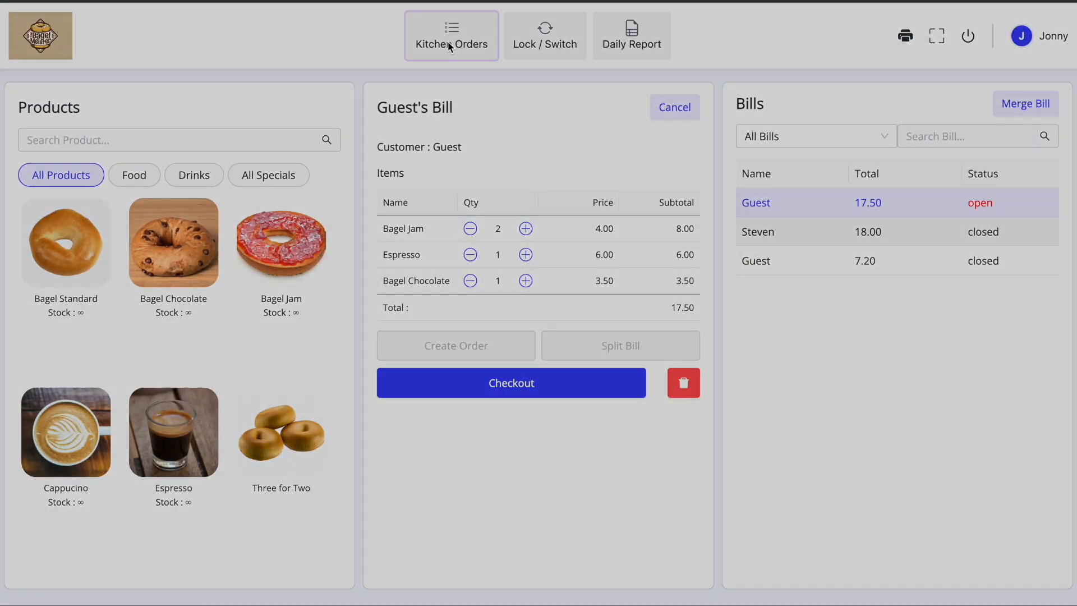
- Set kitchen order 5 for two Bagel Jams to processing and return to the POS screen
{"action": "left_click", "coordinate": [448, 44]}
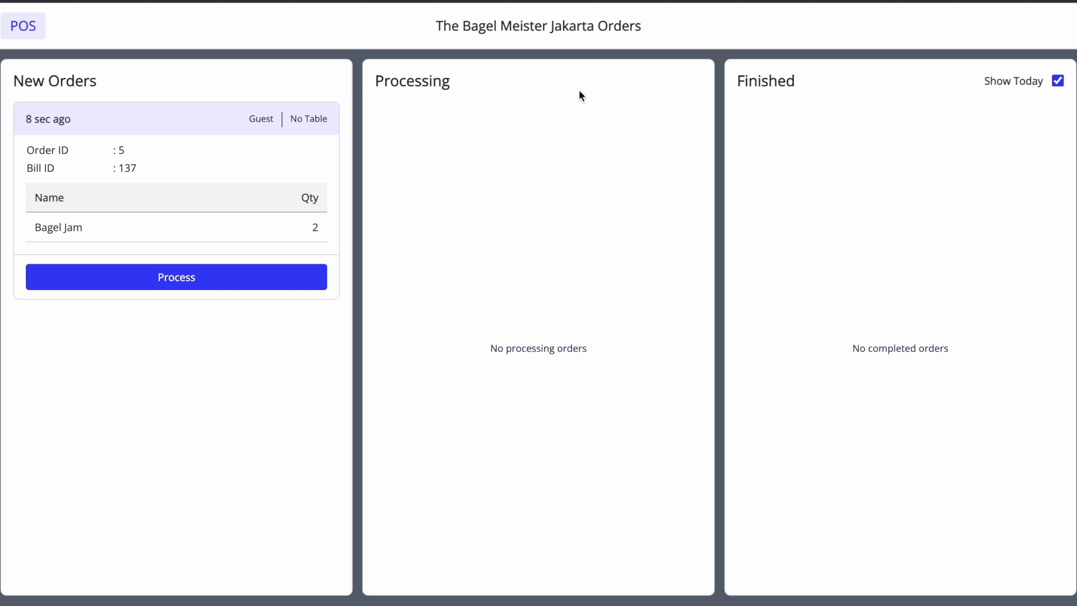
{"action": "left_click", "coordinate": [205, 288]}
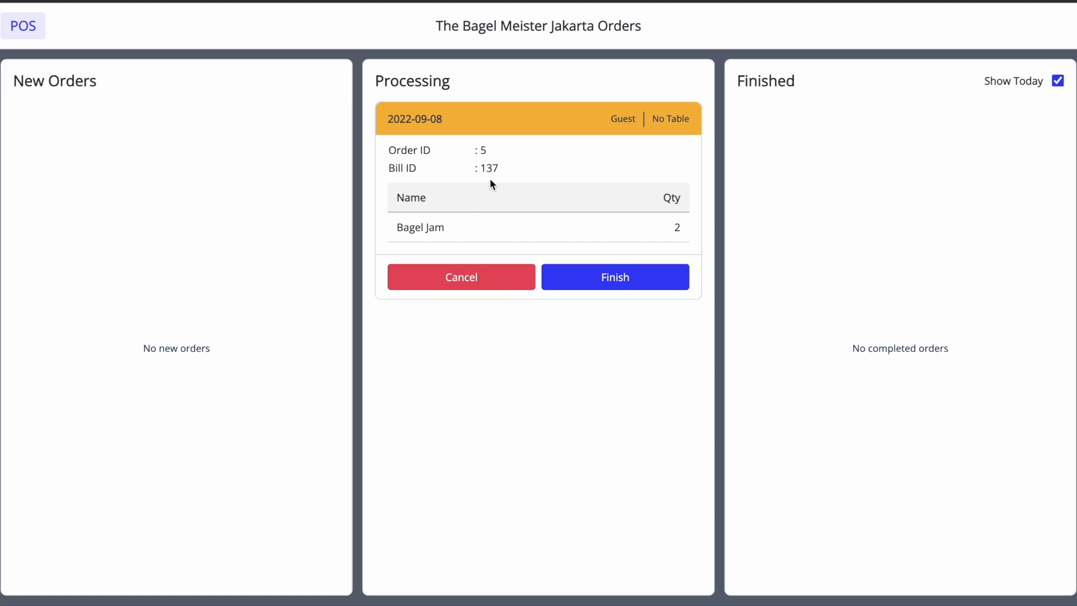
{"action": "left_click", "coordinate": [28, 30]}
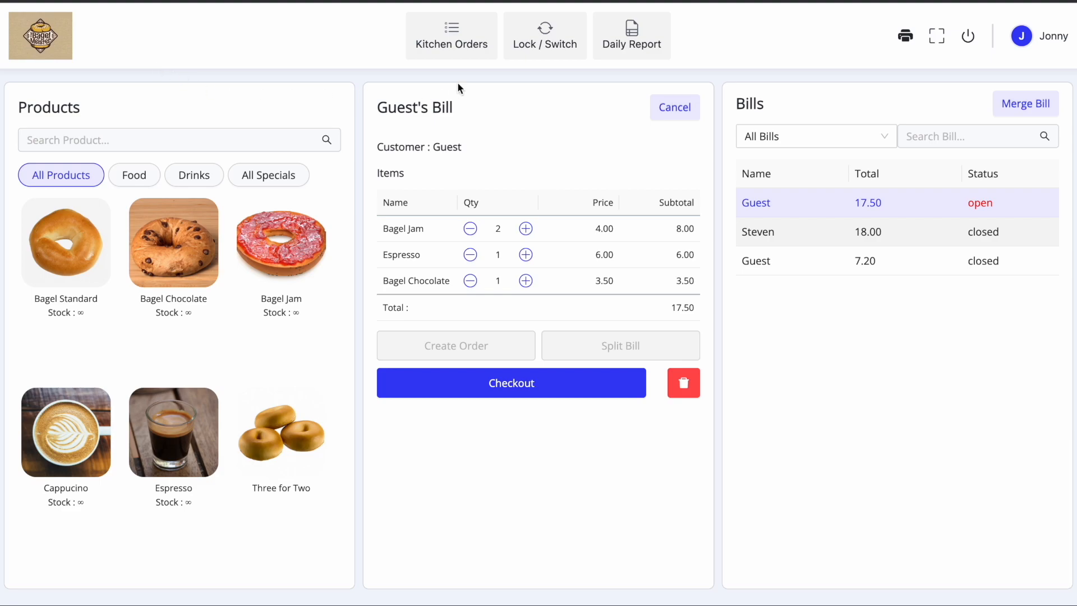
- Check Order 5 on Bill 137 in the orders list, then mark it finished in Kitchen Orders
{"action": "left_click", "coordinate": [807, 137]}
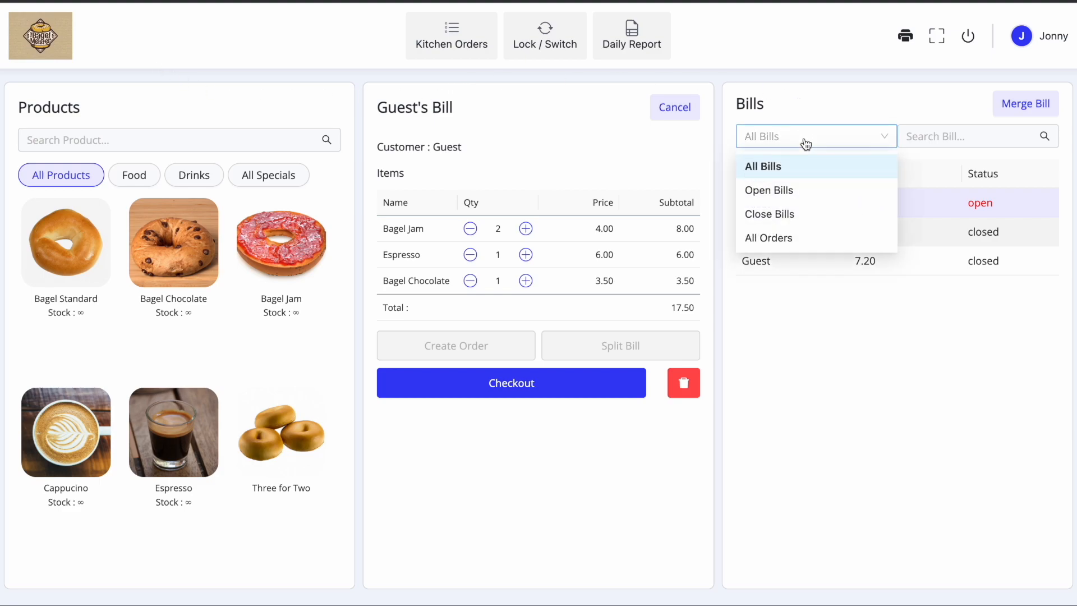
{"action": "left_click", "coordinate": [789, 240]}
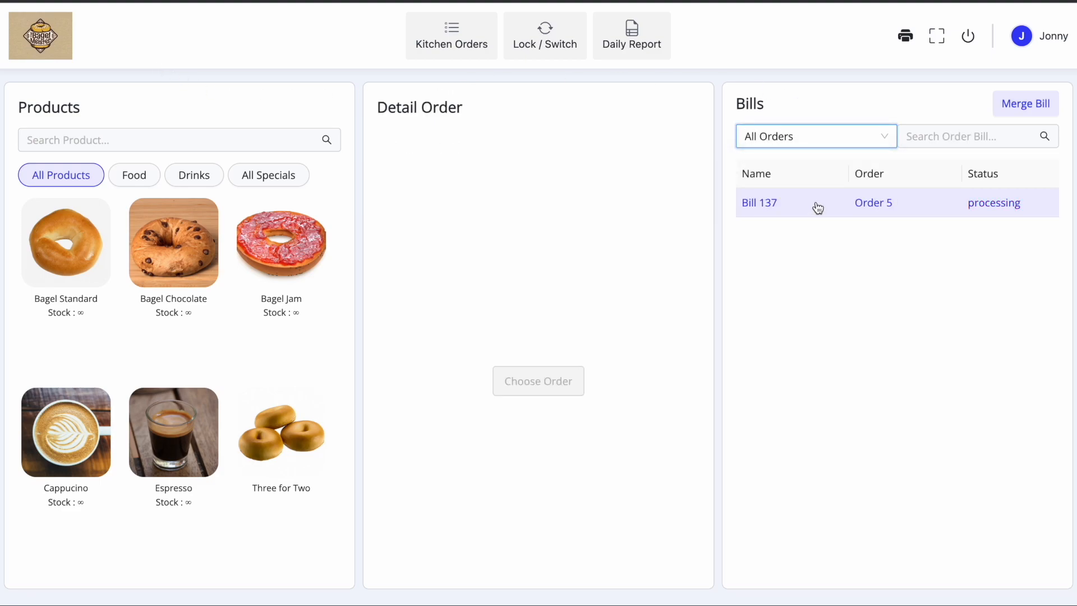
{"action": "left_click", "coordinate": [818, 207]}
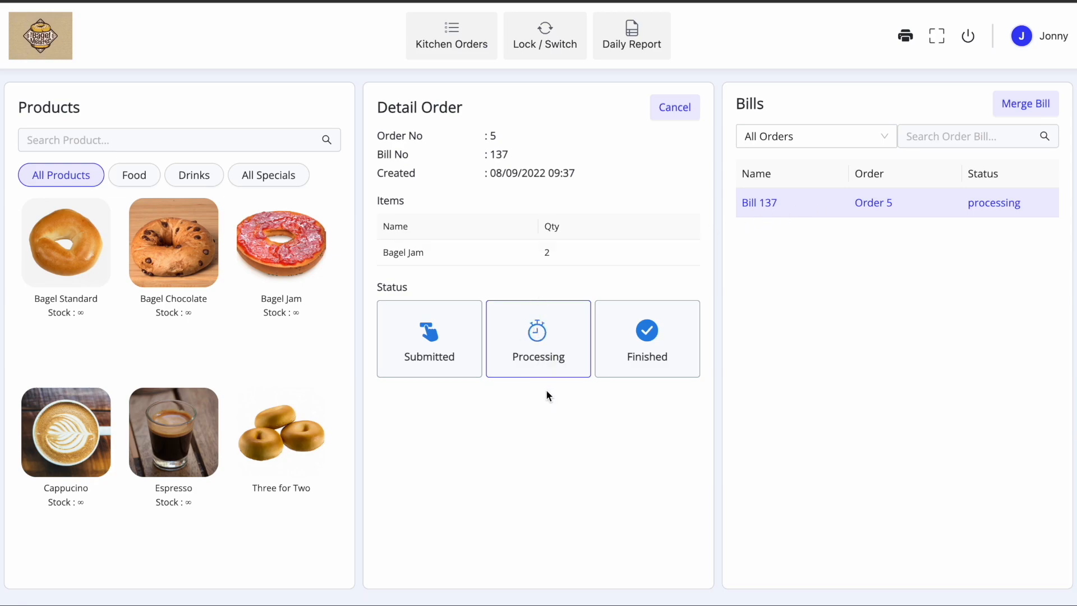
{"action": "left_click", "coordinate": [449, 41]}
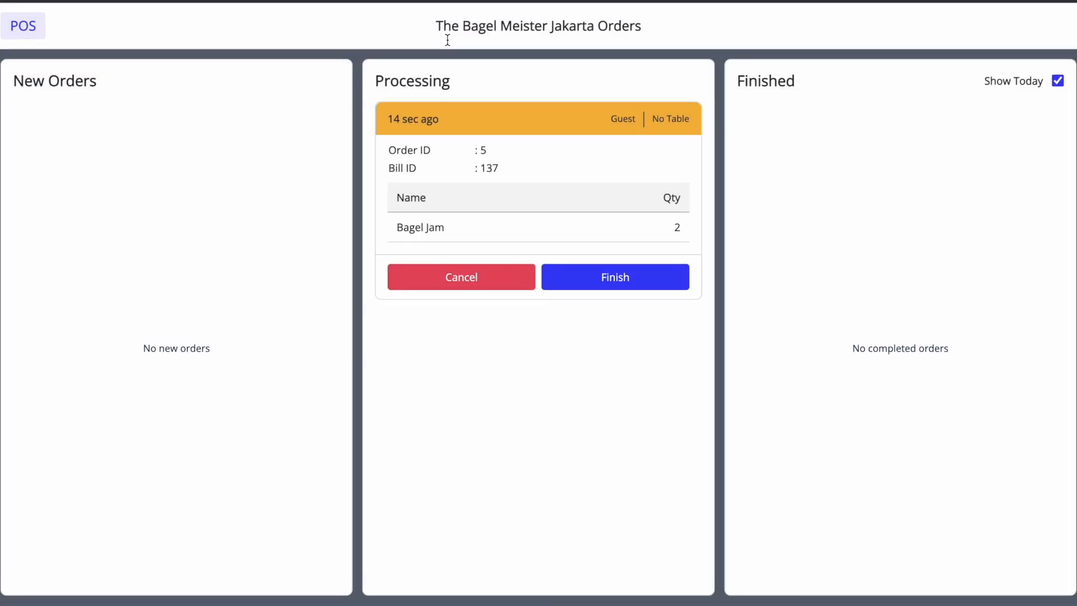
{"action": "left_click", "coordinate": [615, 278]}
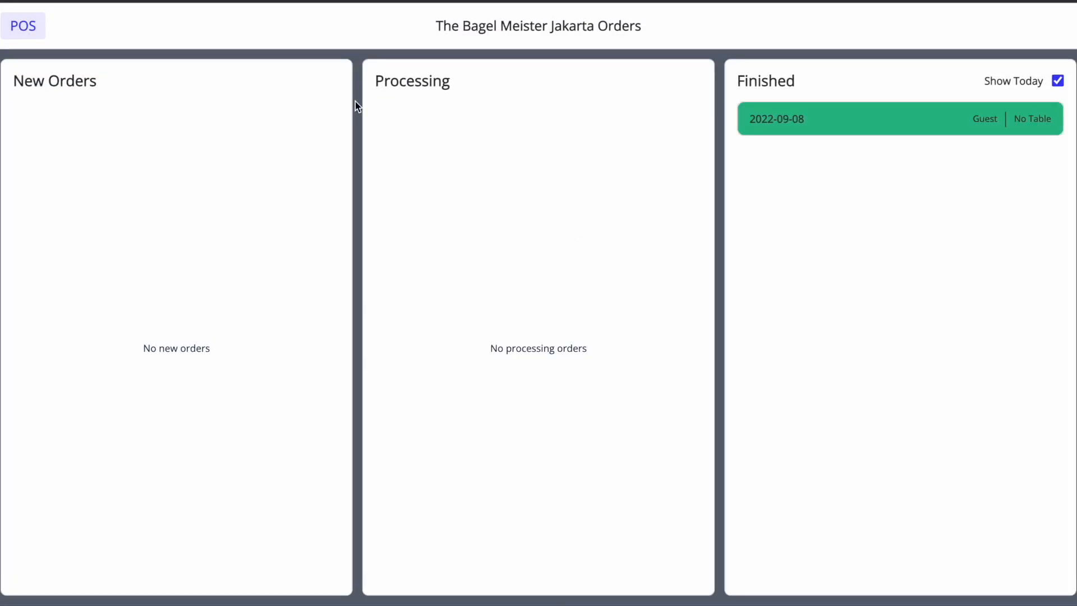
{"action": "left_click", "coordinate": [44, 26]}
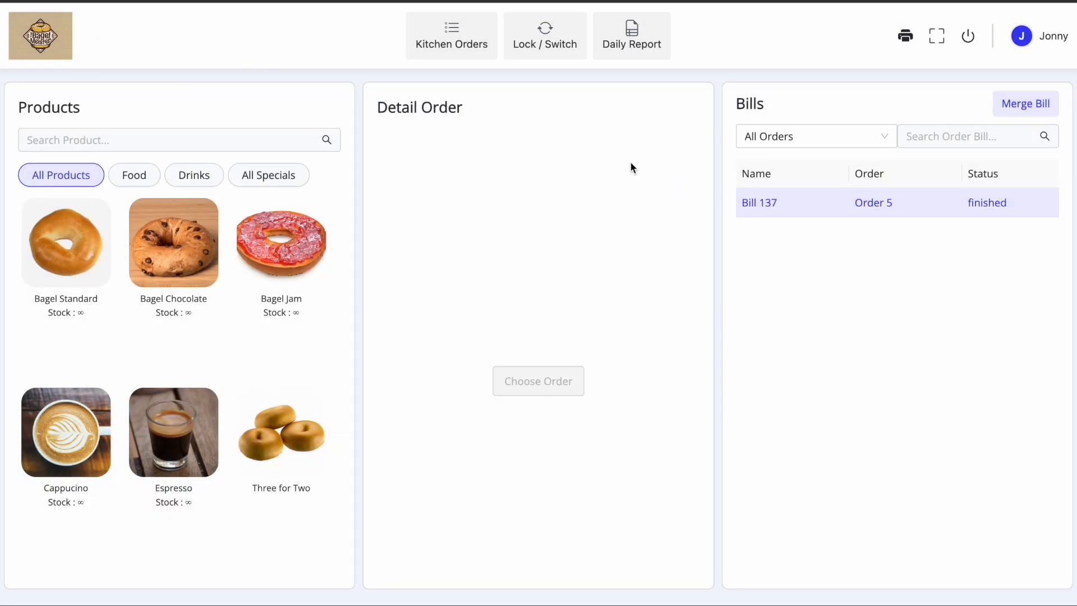
- Lock the till and sign back in as the staff member with their six-digit password
{"action": "left_click", "coordinate": [544, 38]}
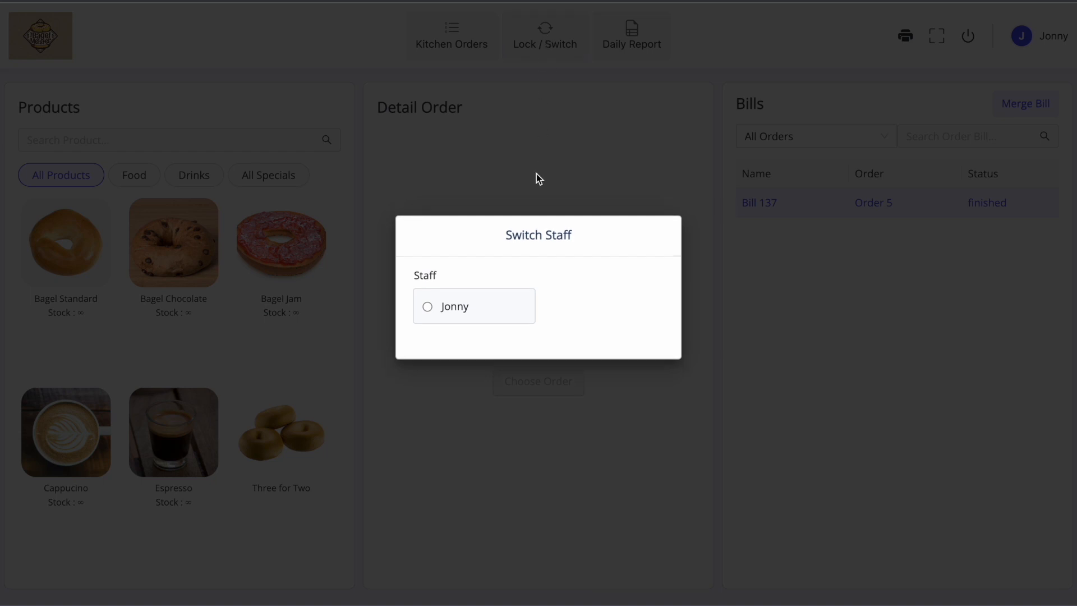
{"action": "left_click", "coordinate": [438, 312]}
{"action": "type", "text": "123456"}
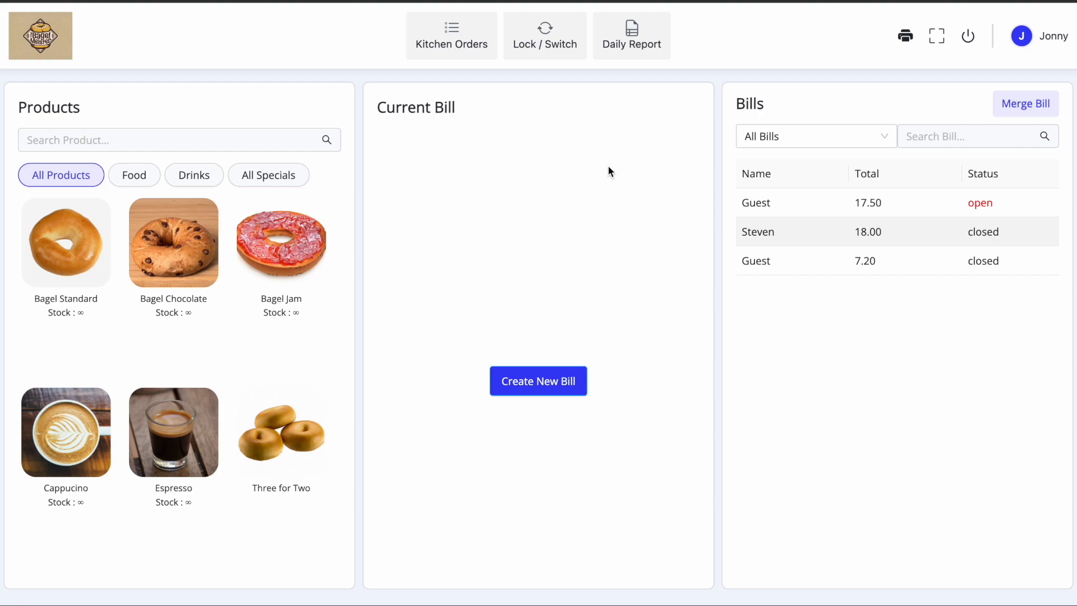
{"action": "left_click", "coordinate": [620, 42]}
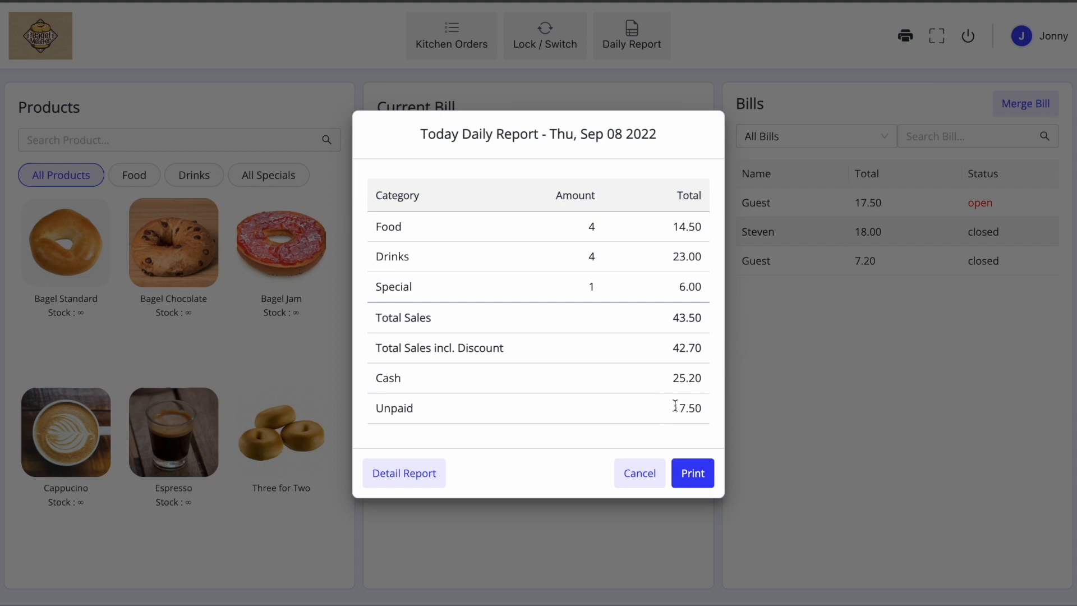
{"action": "left_click", "coordinate": [417, 471]}
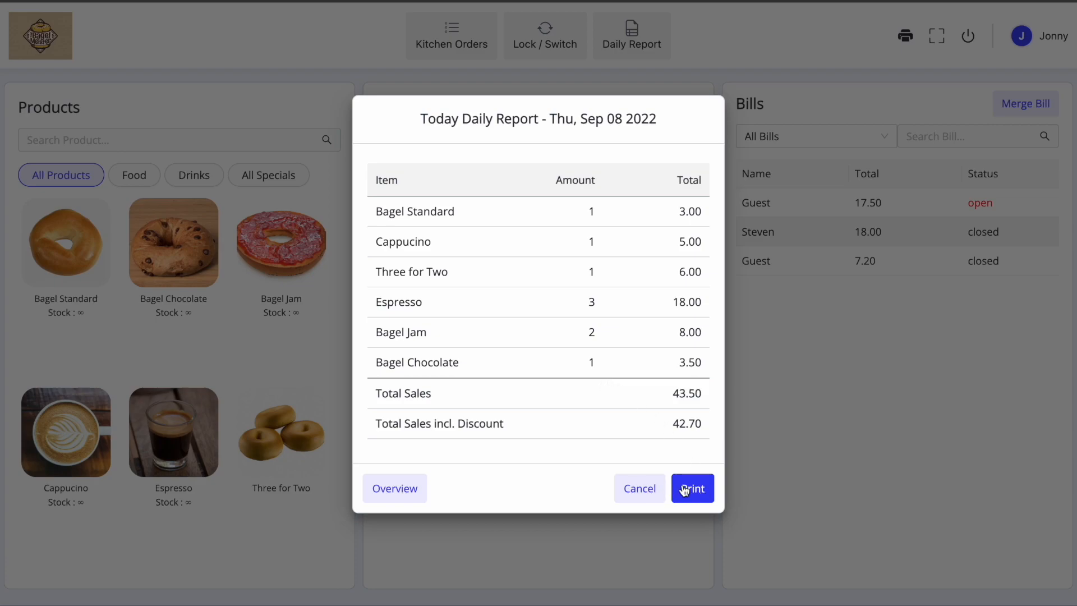
{"action": "left_click", "coordinate": [402, 486]}
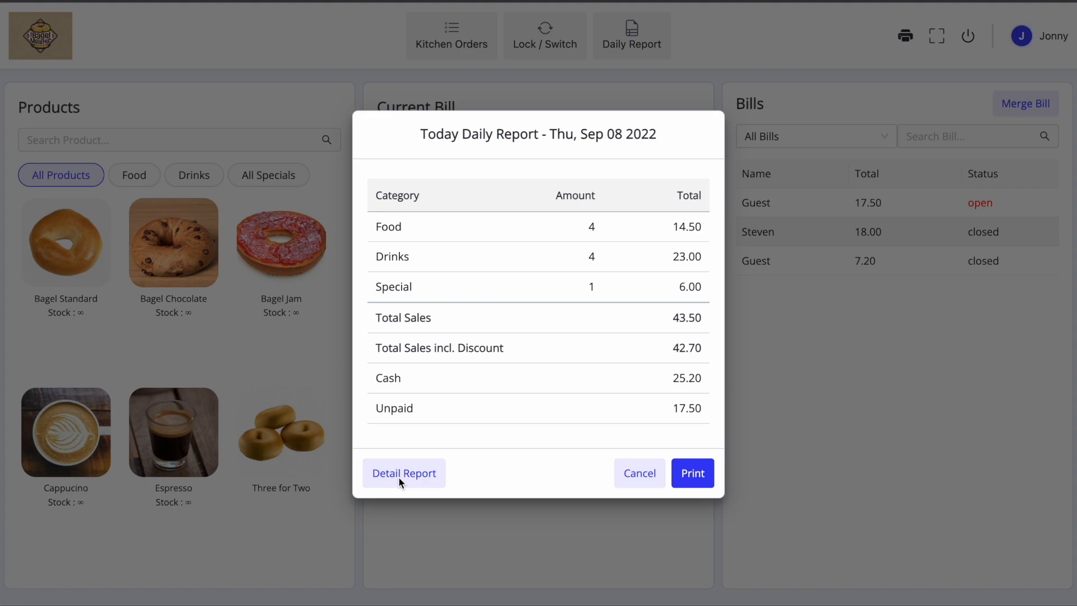
{"action": "left_click", "coordinate": [643, 479]}
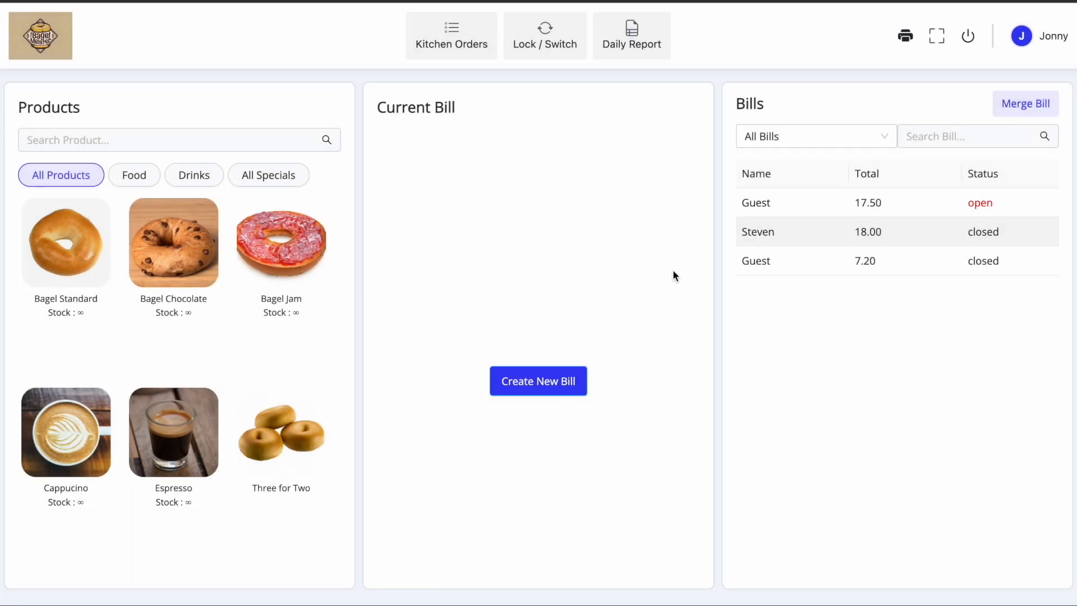
{"action": "left_click", "coordinate": [187, 138]}
{"action": "type", "text": "Bagel"}
{"action": "key", "text": "BackSpace"}
{"action": "key", "text": "BackSpace"}
{"action": "key", "text": "BackSpace"}
{"action": "key", "text": "BackSpace"}
{"action": "left_click", "coordinate": [134, 174]}
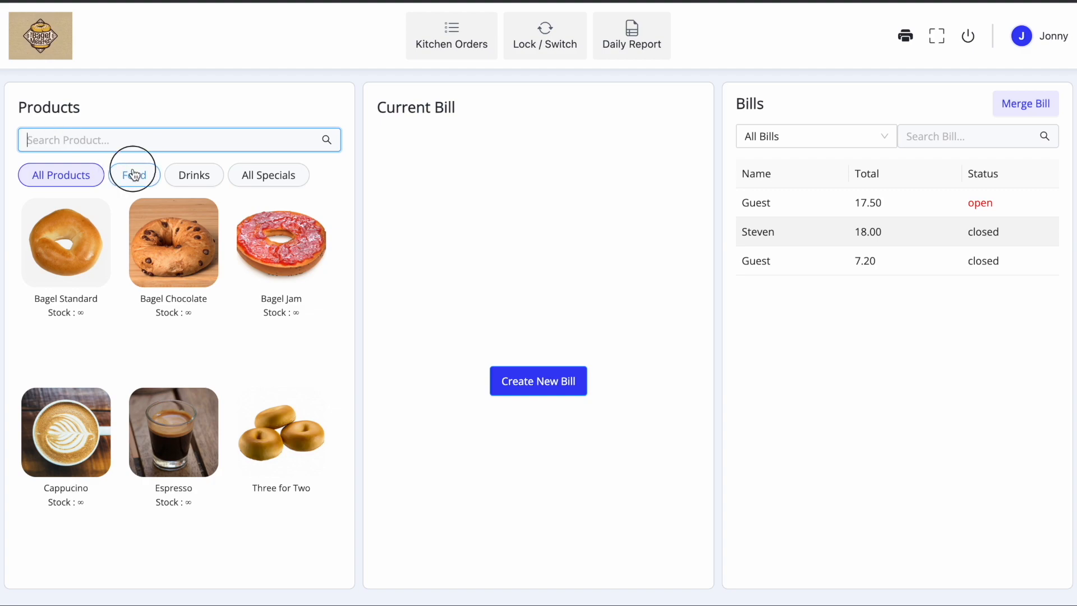
{"action": "left_click", "coordinate": [198, 180]}
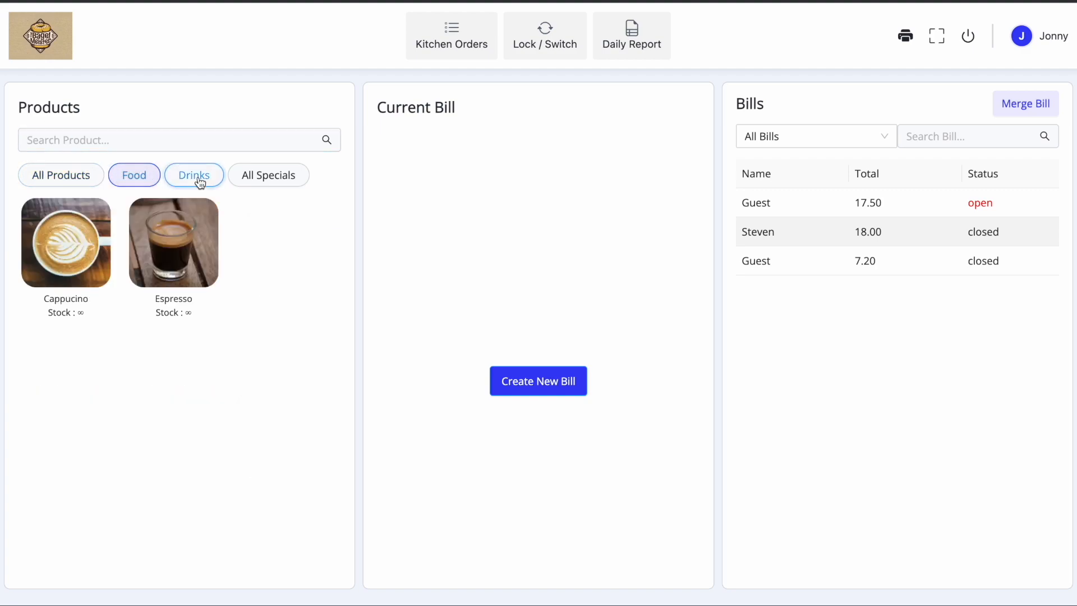
{"action": "left_click", "coordinate": [258, 184]}
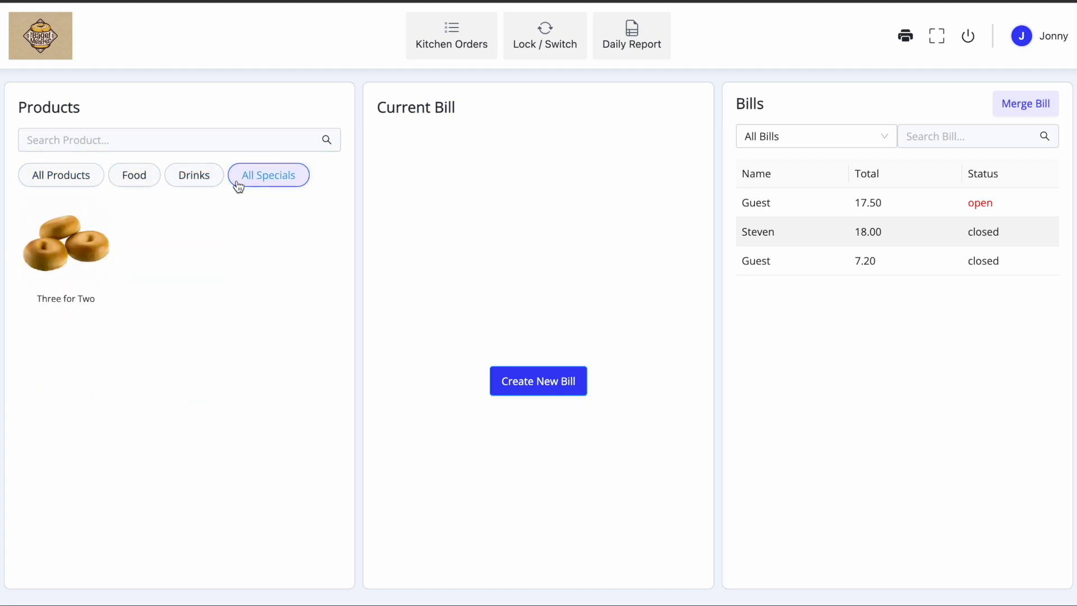
{"action": "left_click", "coordinate": [54, 174]}
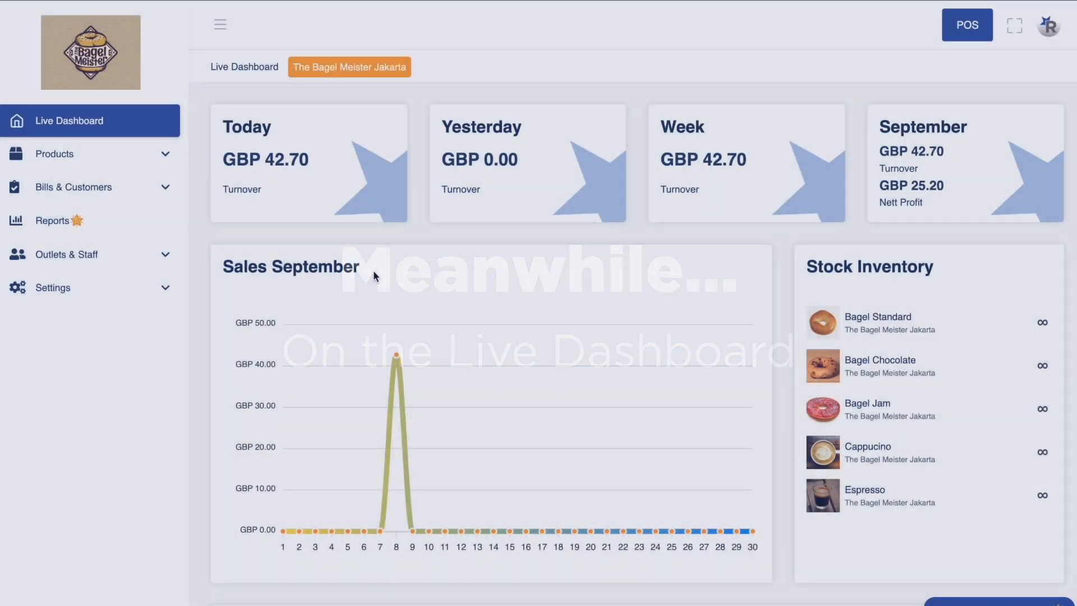
{"action": "mouse_move", "coordinate": [396, 354]}
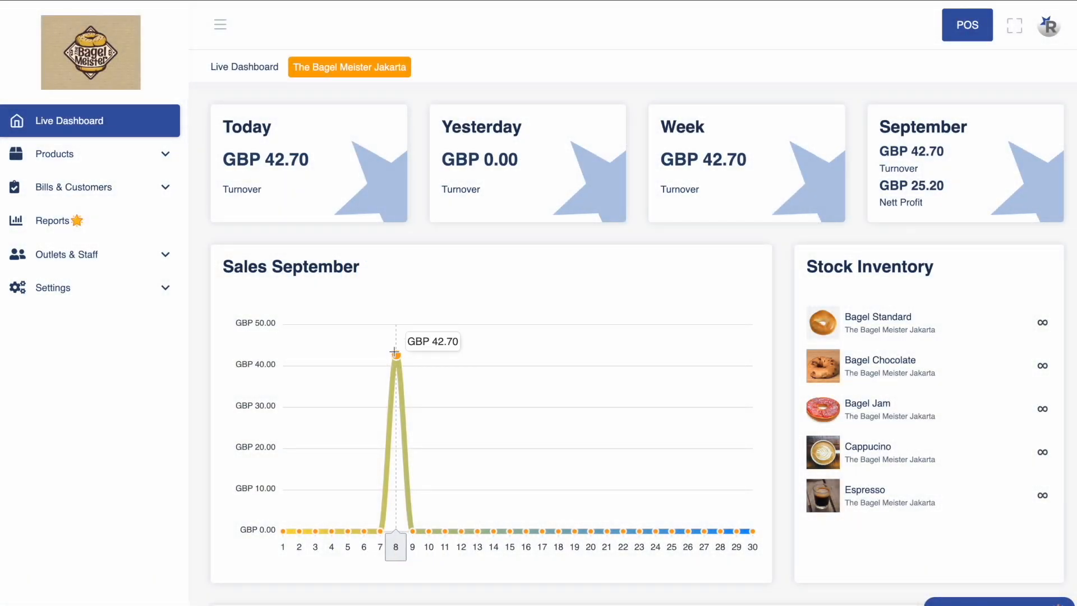
{"action": "left_click", "coordinate": [333, 183]}
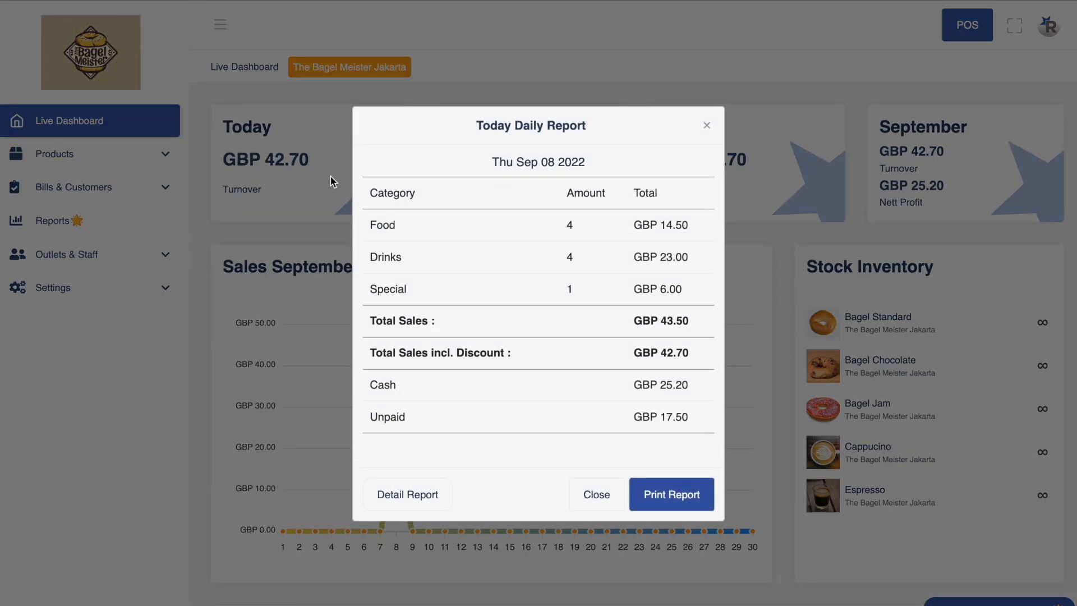
{"action": "left_click", "coordinate": [402, 501]}
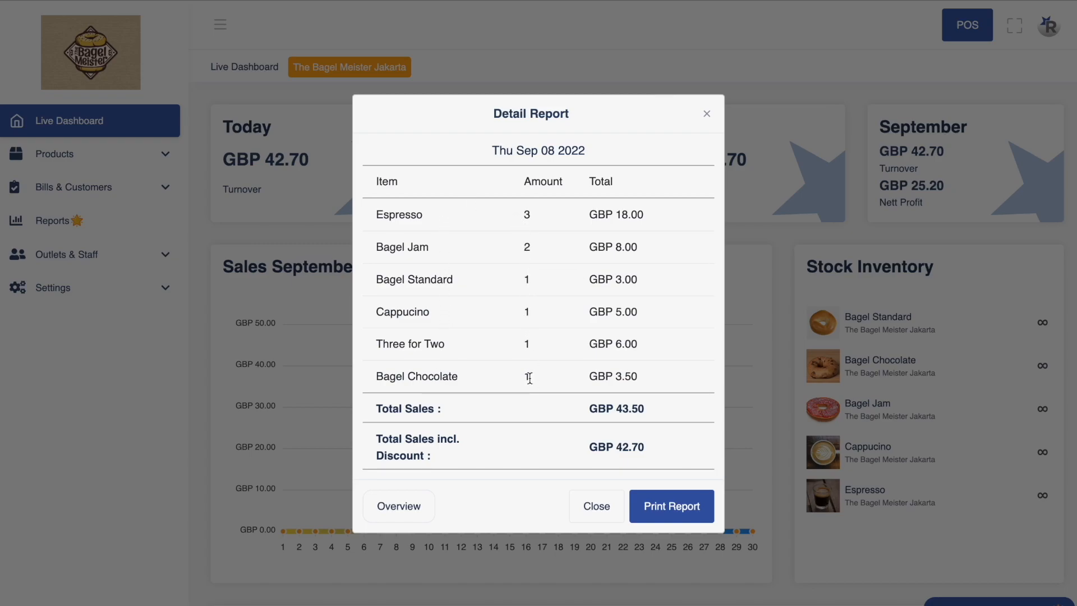
{"action": "left_click", "coordinate": [410, 507]}
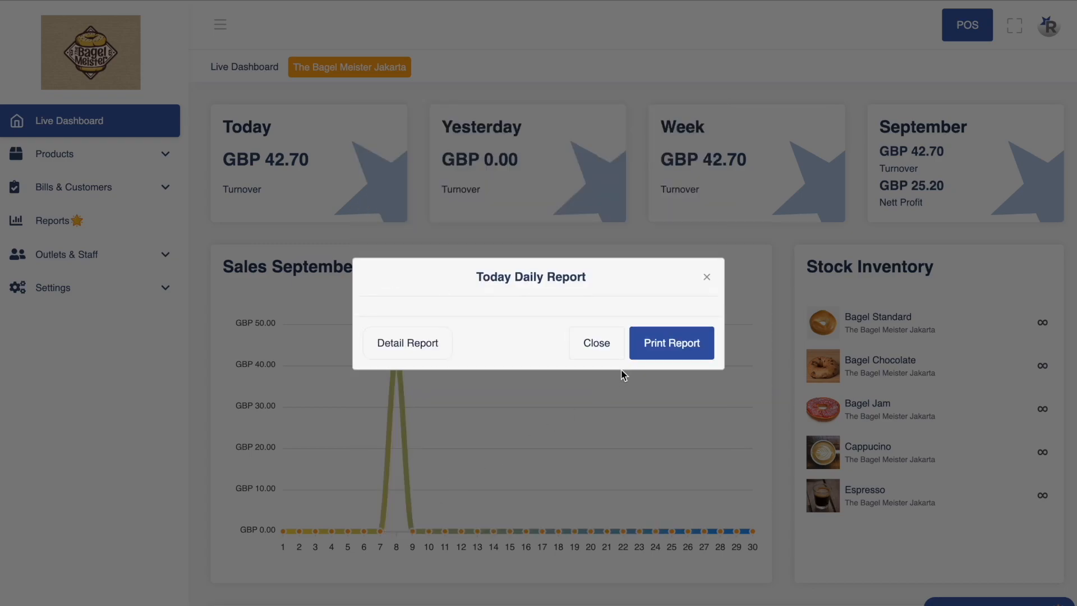
{"action": "left_click", "coordinate": [597, 495]}
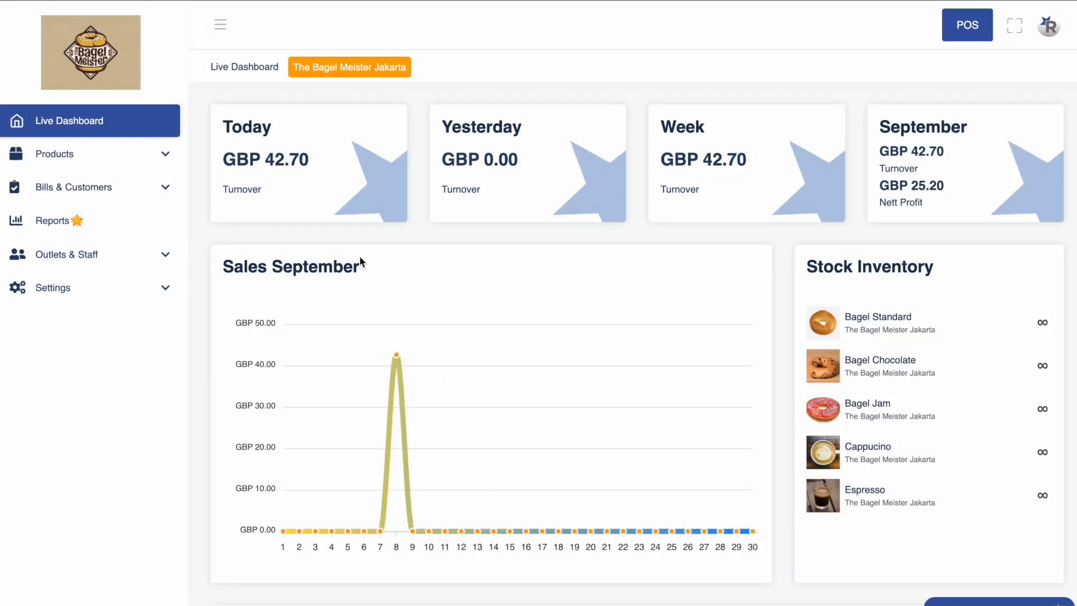
{"action": "left_click", "coordinate": [83, 191]}
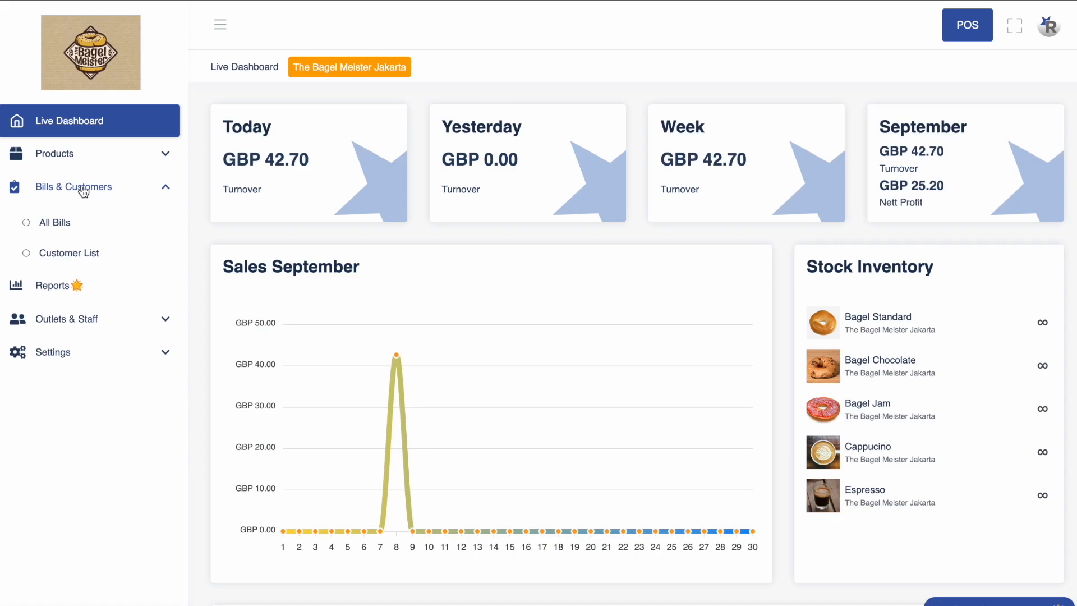
{"action": "left_click", "coordinate": [62, 225]}
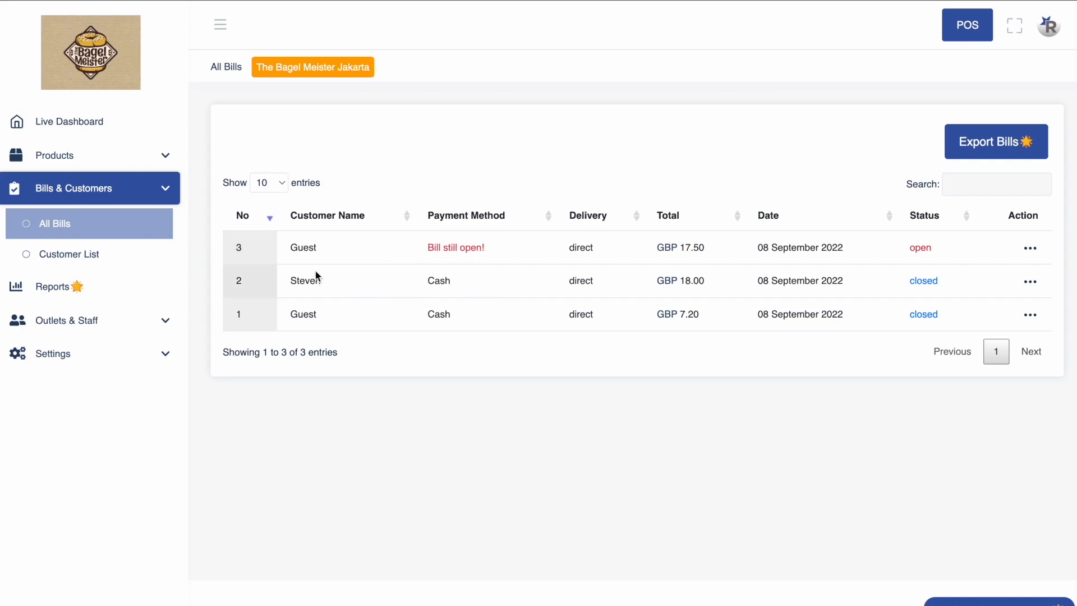
{"action": "left_click", "coordinate": [55, 256]}
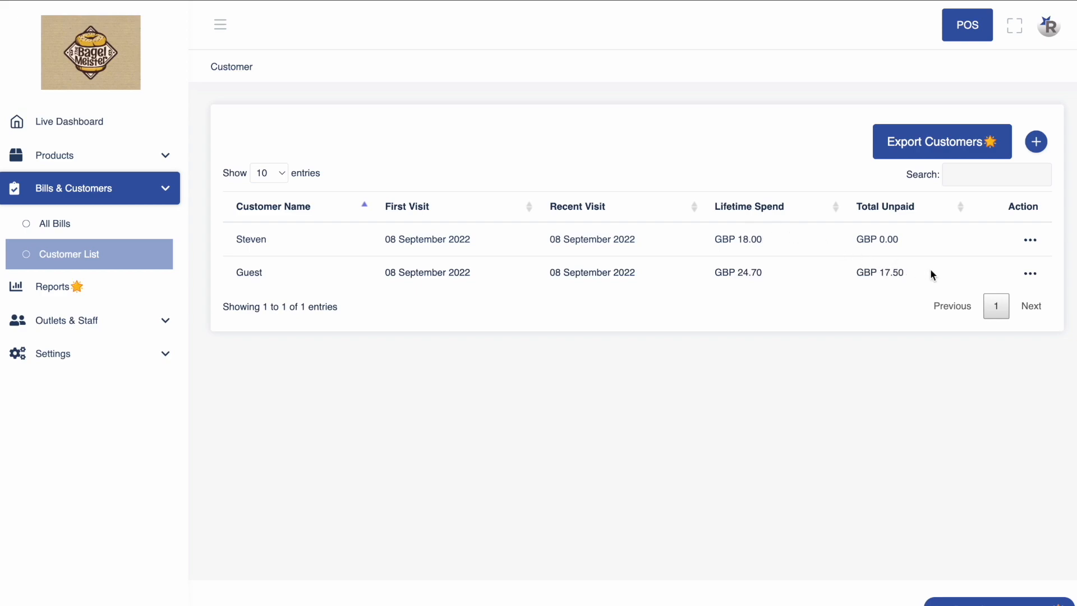
{"action": "left_click", "coordinate": [86, 129]}
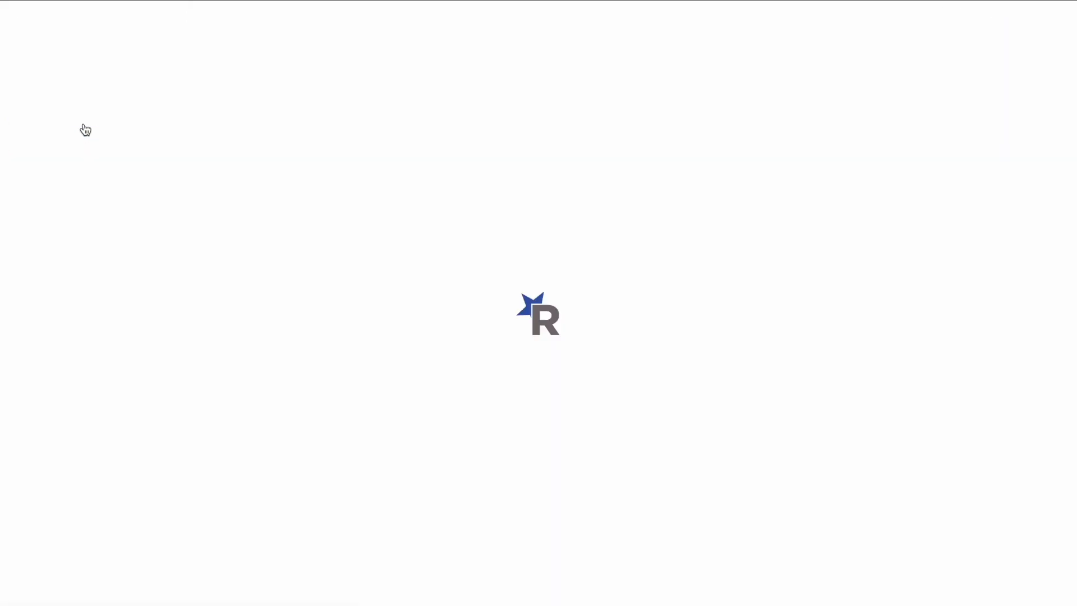